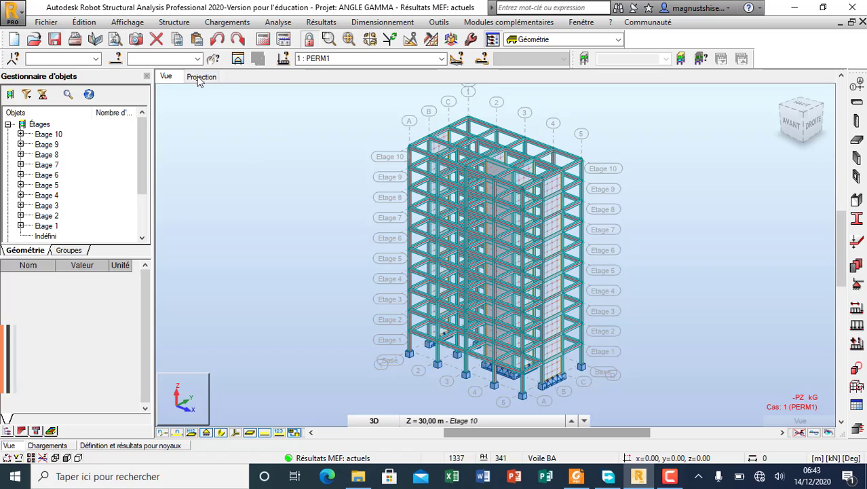
Add a rectangular cladding with two-direction load distribution over the whole axis A facade, from Etage 10 down to the base.
left_click(174, 22)
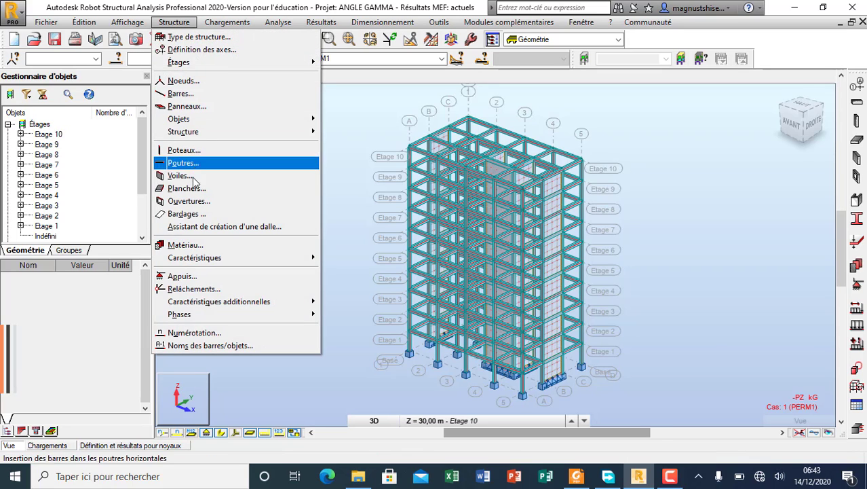
left_click(189, 214)
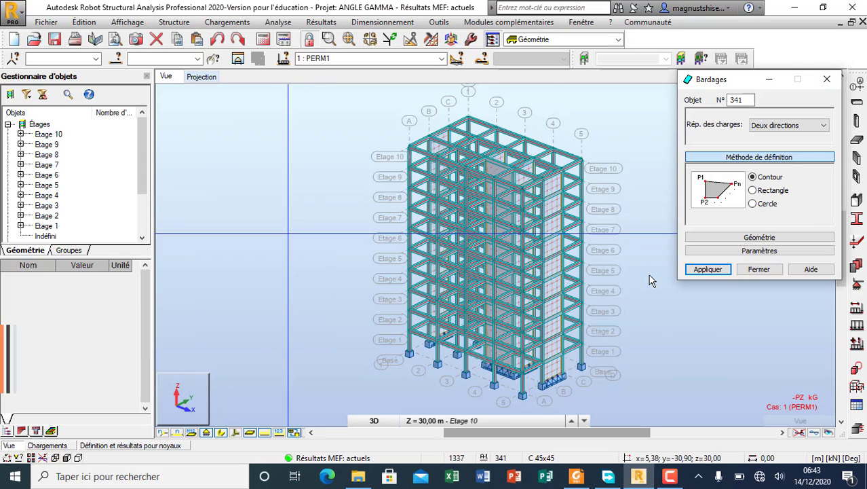
left_click(787, 125)
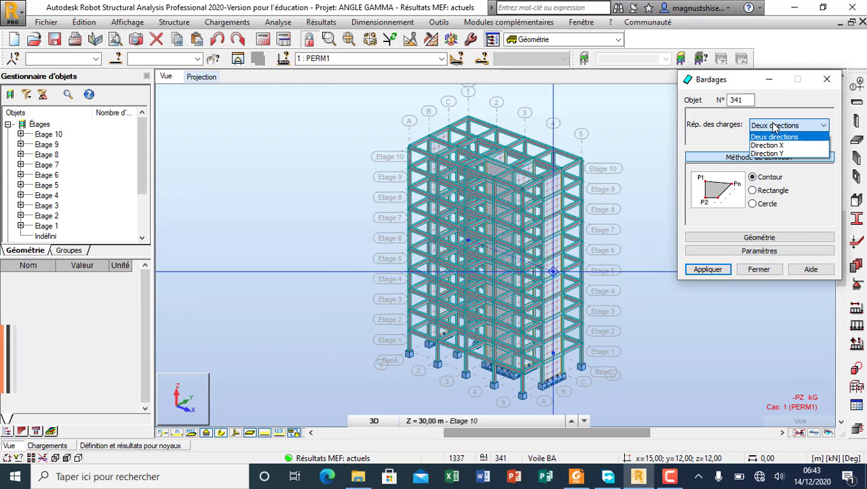
left_click(773, 137)
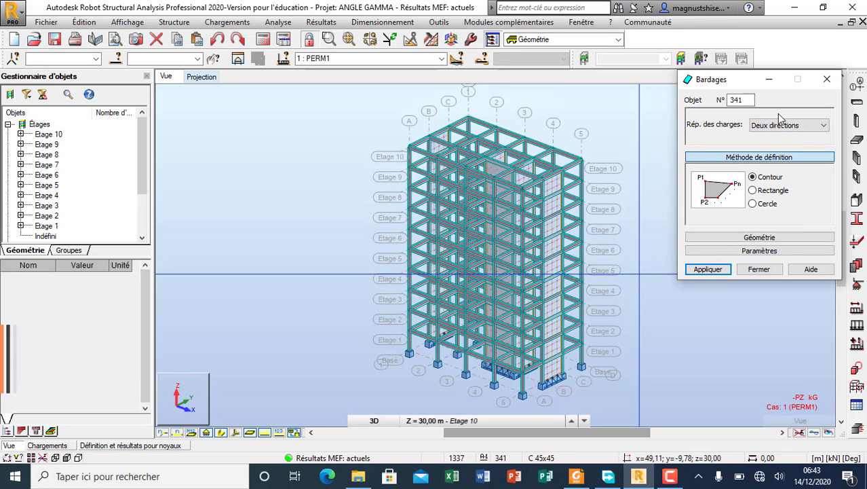
left_click(759, 192)
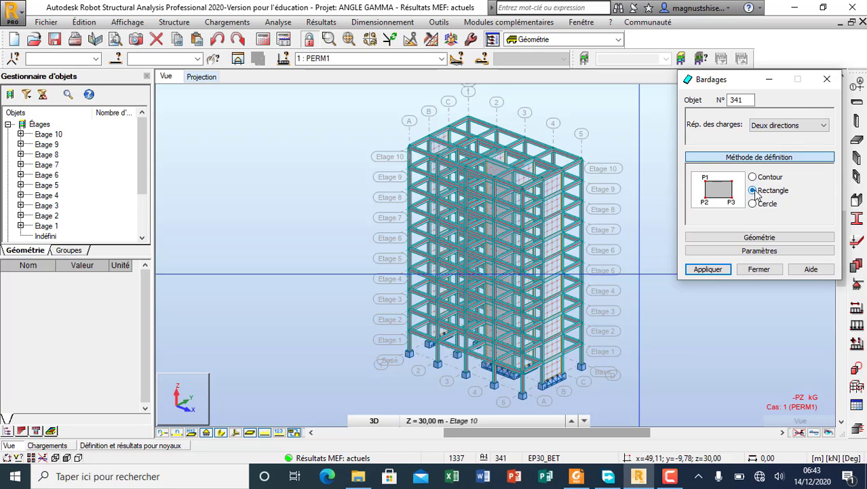
left_click(410, 147)
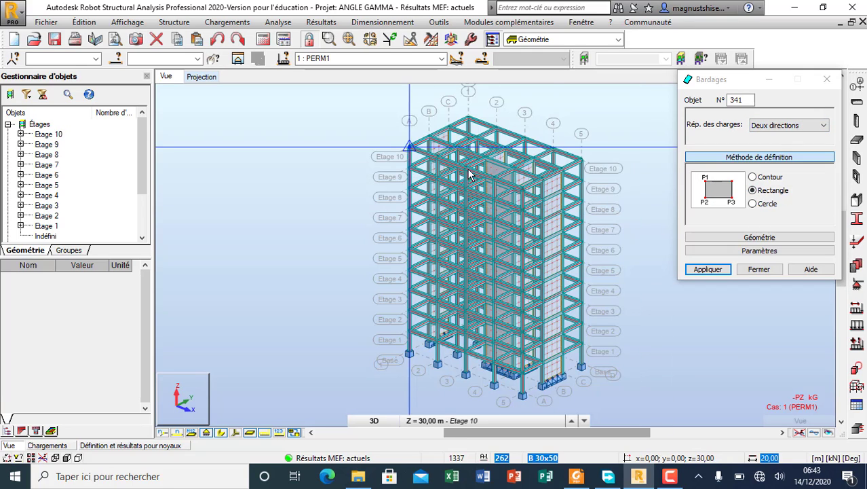
left_click(525, 190)
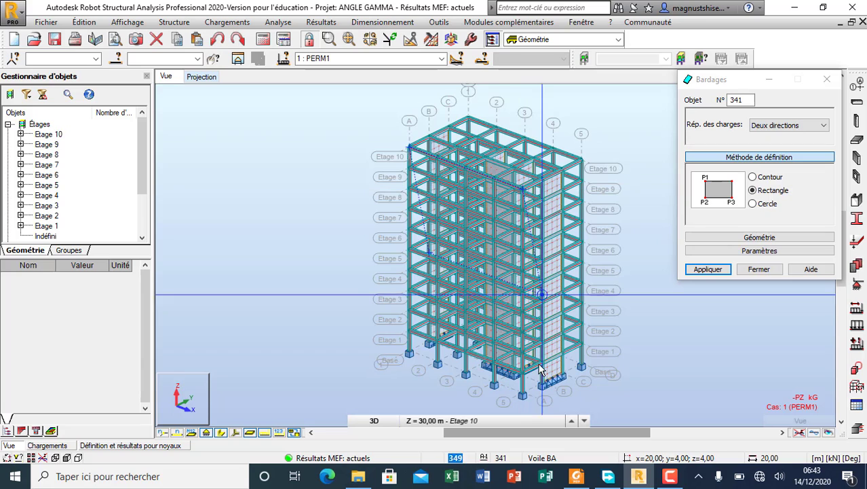
left_click(521, 393)
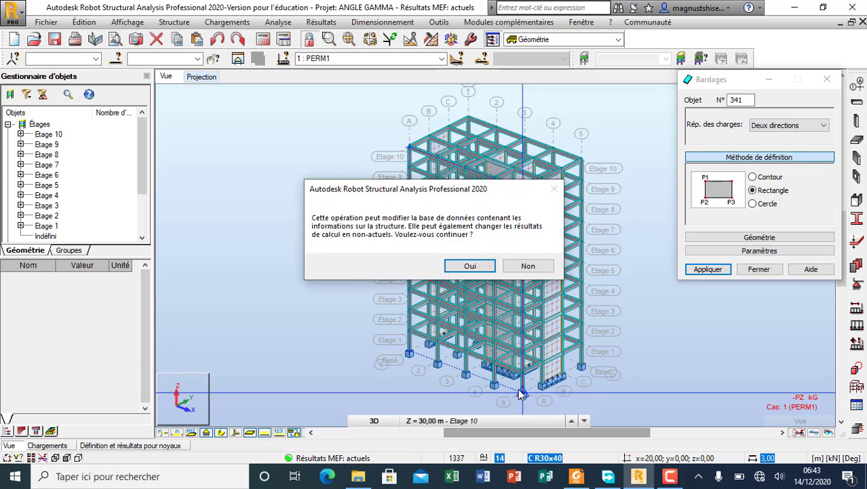
left_click(483, 266)
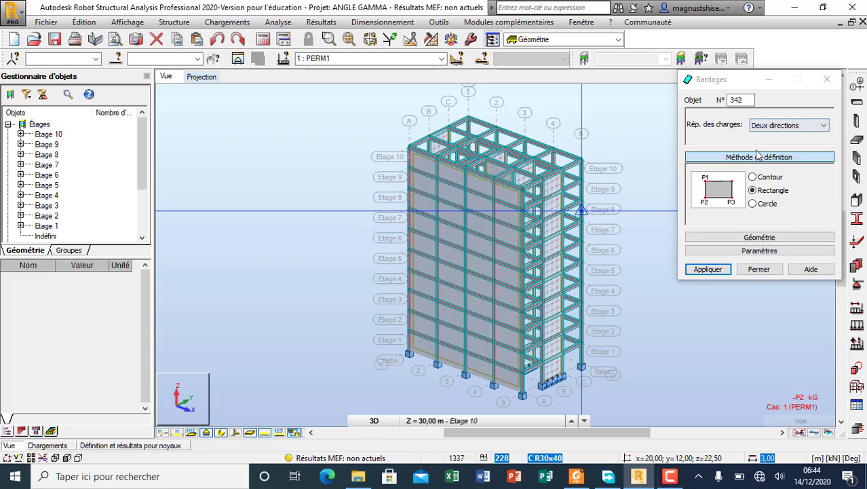
left_click(758, 269)
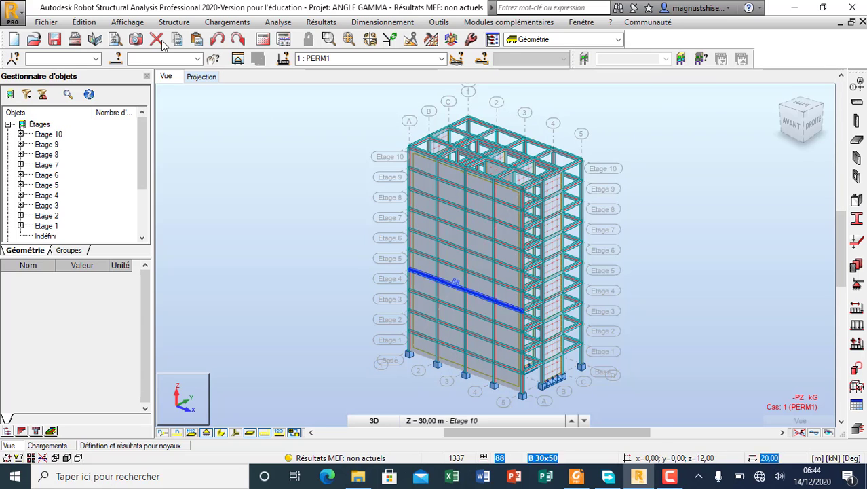
Open the load distribution options that define which bars and panels carry the cladding loads.
left_click(186, 25)
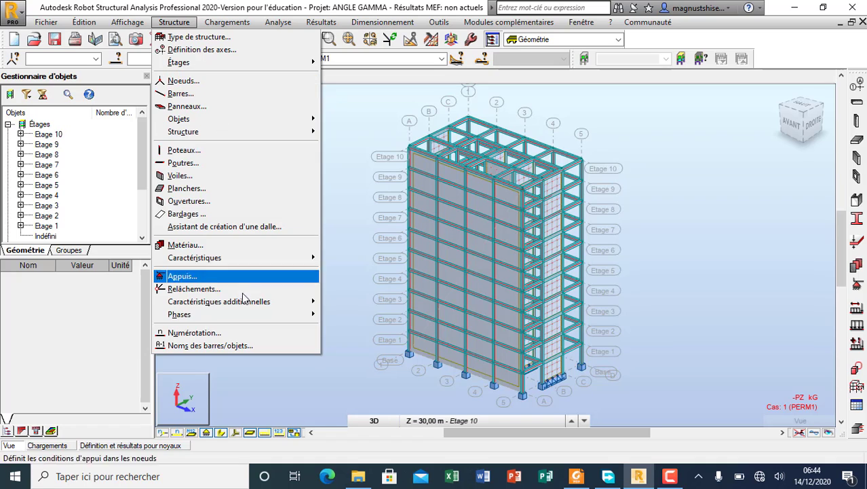
mouse_move(242, 305)
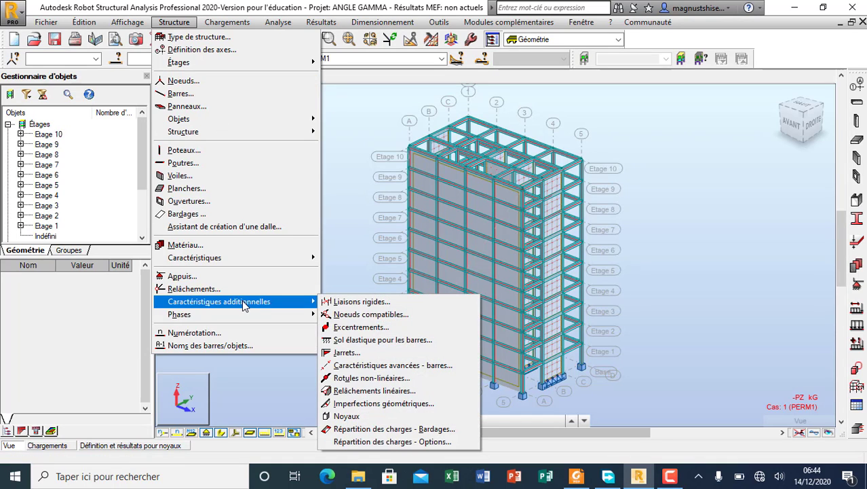
left_click(392, 442)
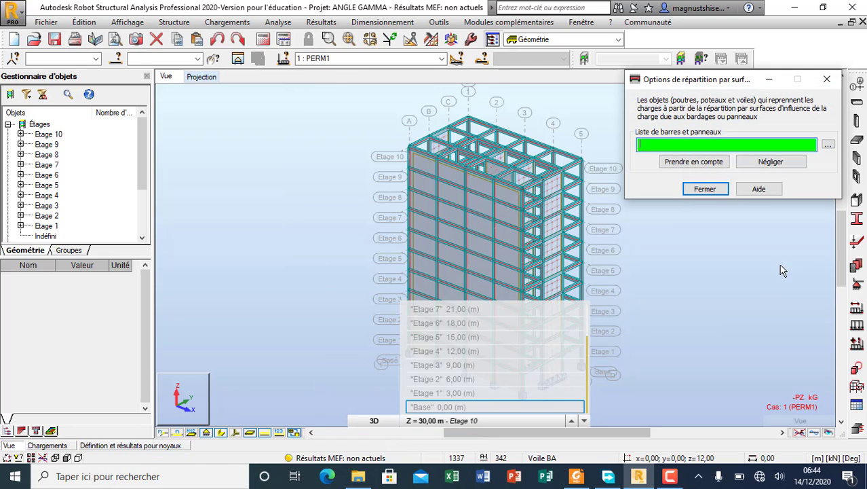
left_click(826, 145)
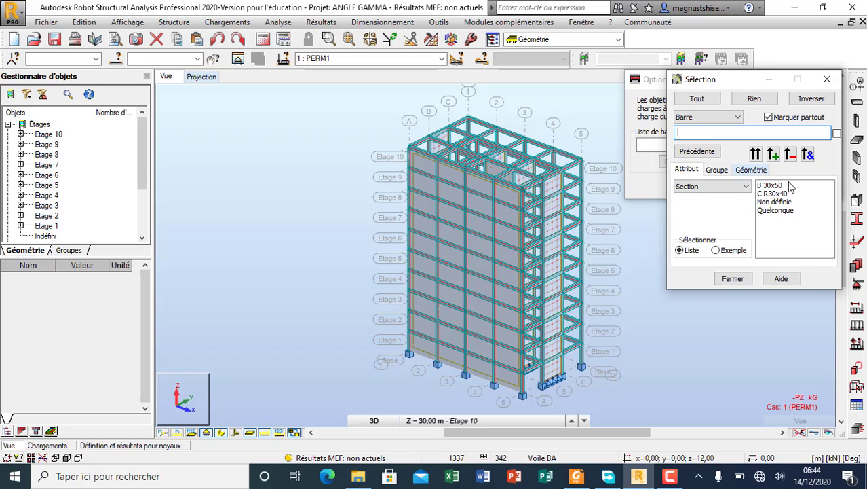
left_click(827, 79)
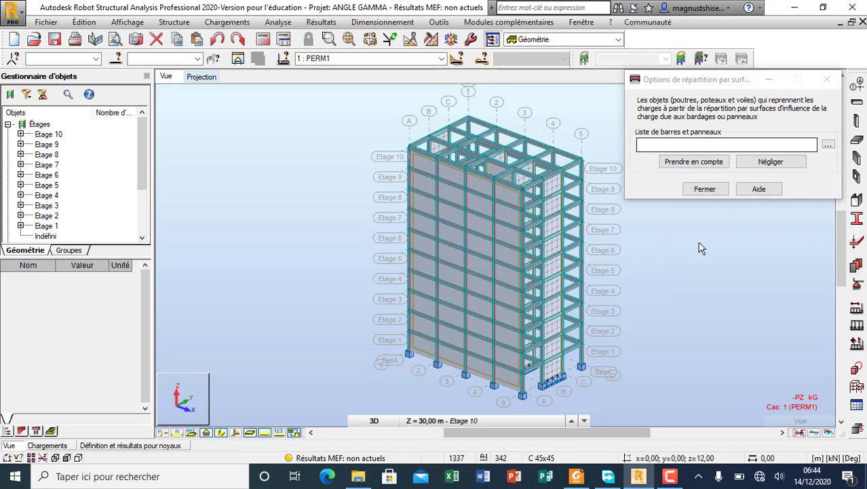
left_click(544, 401)
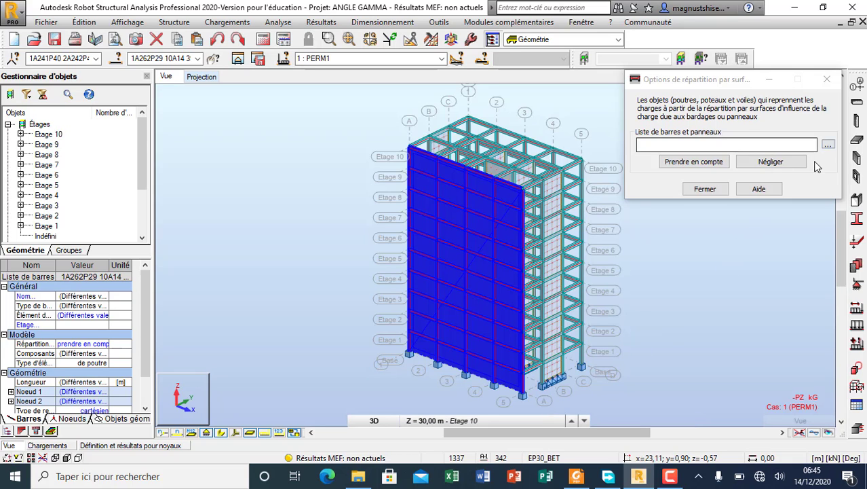
right_click(673, 238)
left_click(662, 258)
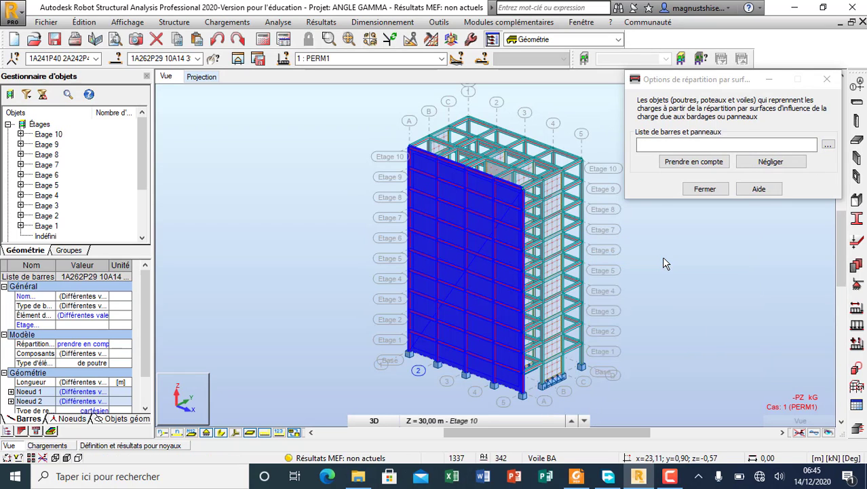
Select all bars with the C R30x40 section by attribute.
left_click(828, 144)
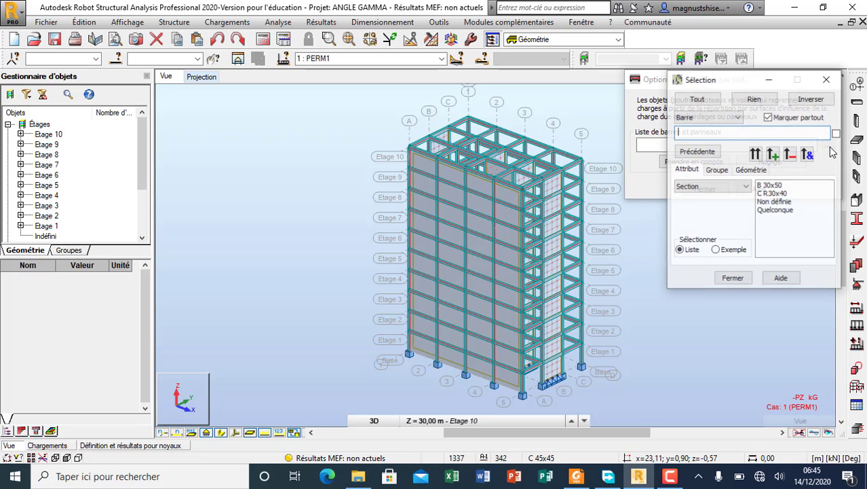
left_click(771, 194)
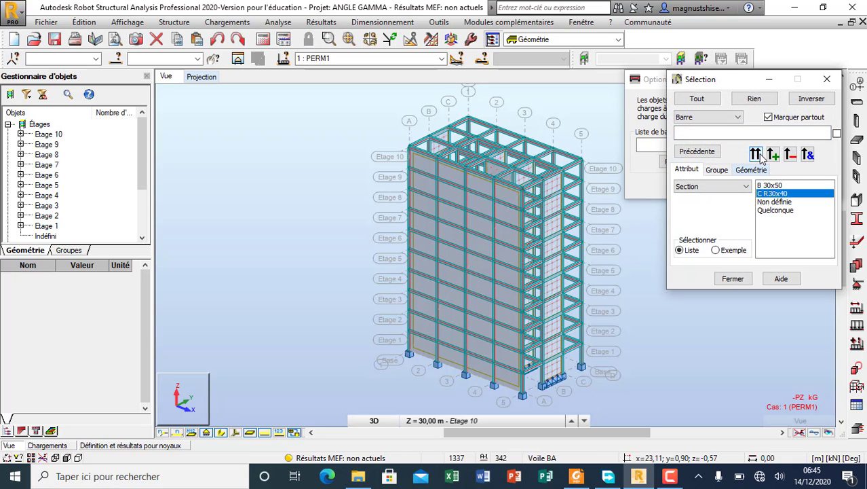
left_click(756, 153)
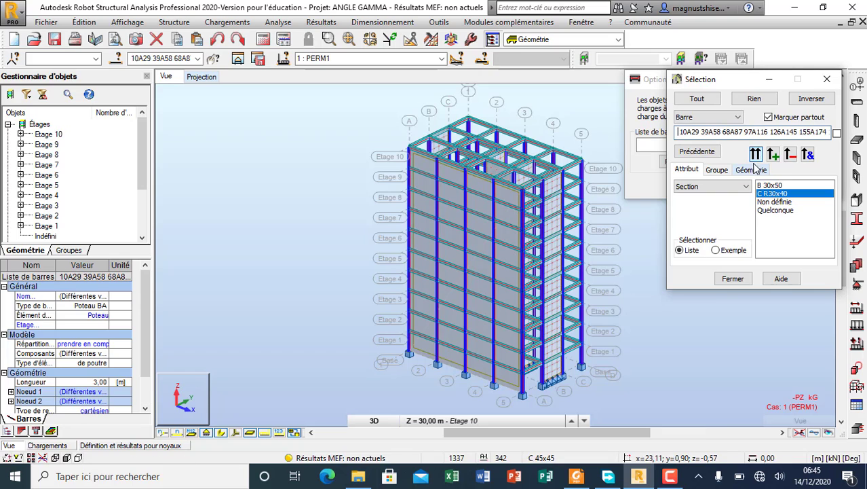
left_click(733, 278)
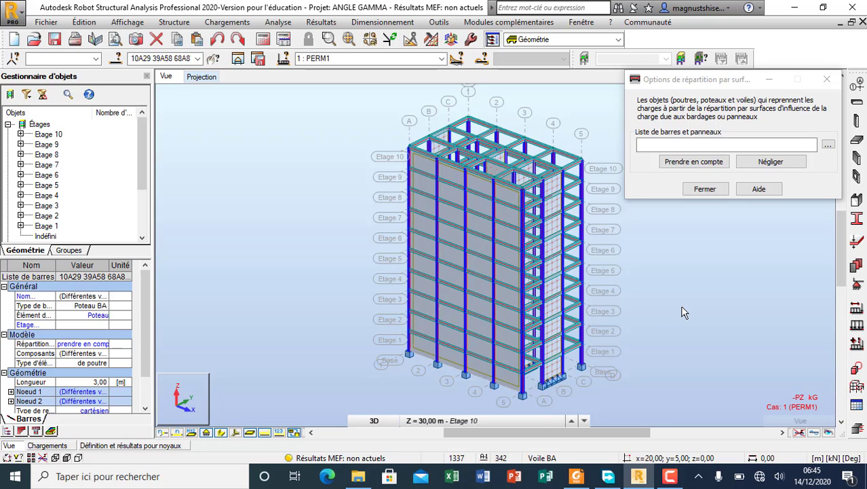
Copy the selected column numbers into the load distribution list and set those columns to be taken into account.
left_click(697, 145)
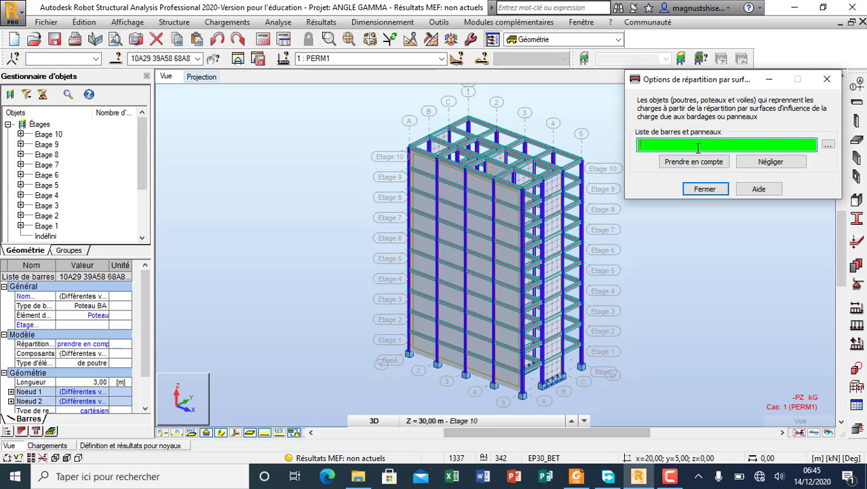
left_click(156, 58)
right_click(160, 60)
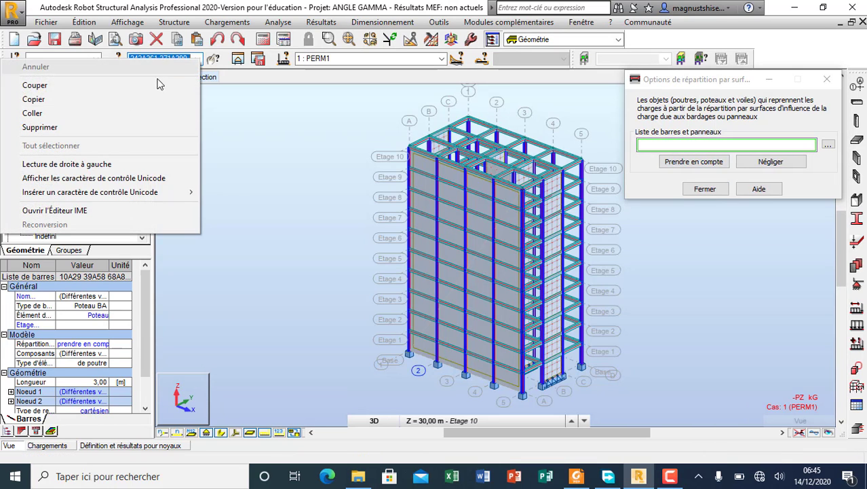
left_click(140, 99)
left_click(684, 146)
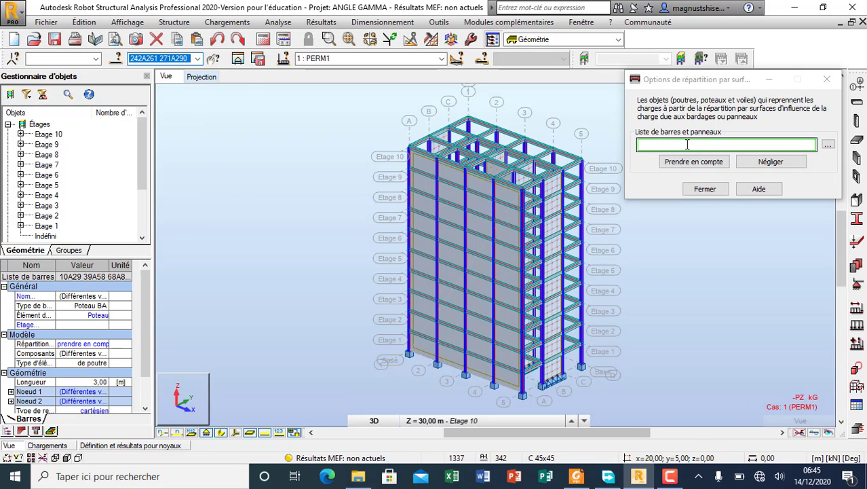
right_click(684, 145)
left_click(518, 199)
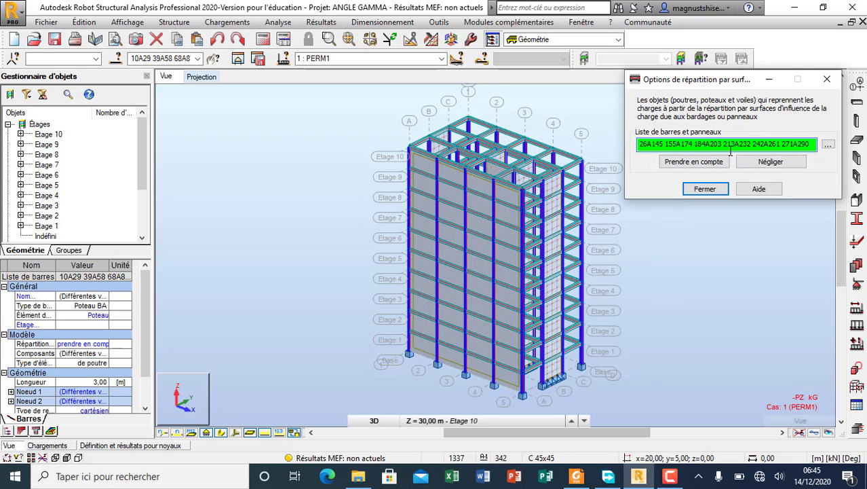
left_click(707, 164)
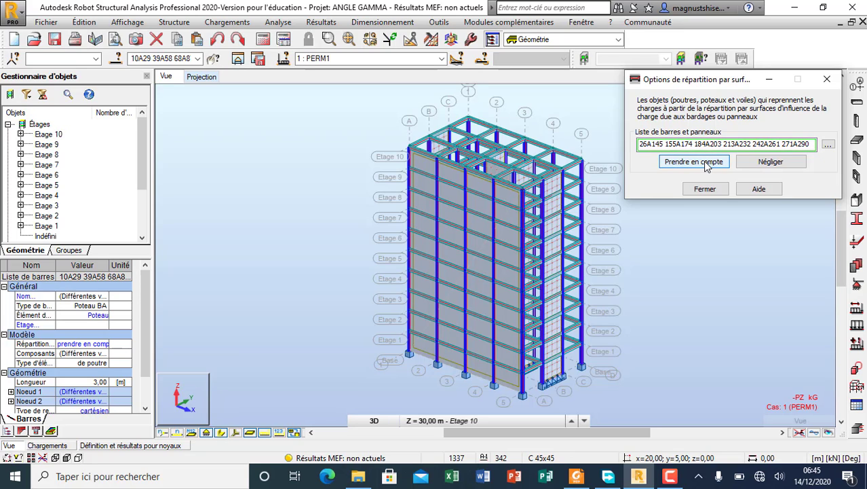
left_click(706, 165)
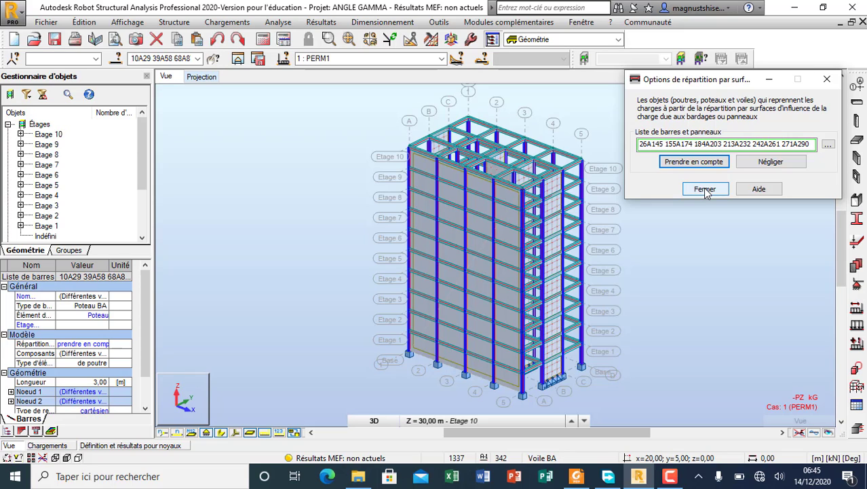
left_click(705, 189)
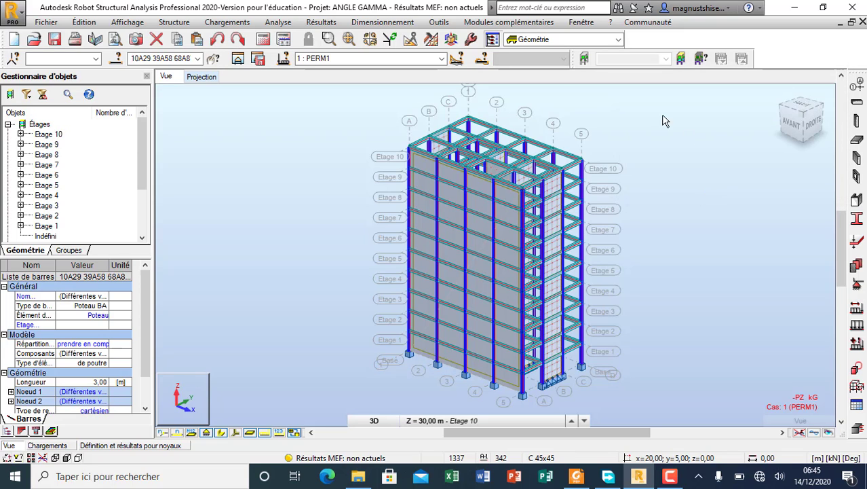
Set up wind load generation for the Y+ direction only, with a wind speed of 28 m/s.
left_click(228, 22)
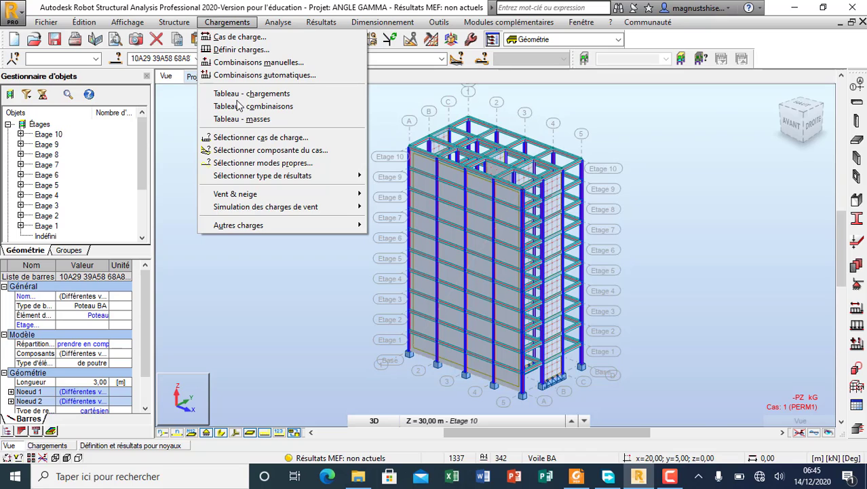
mouse_move(248, 205)
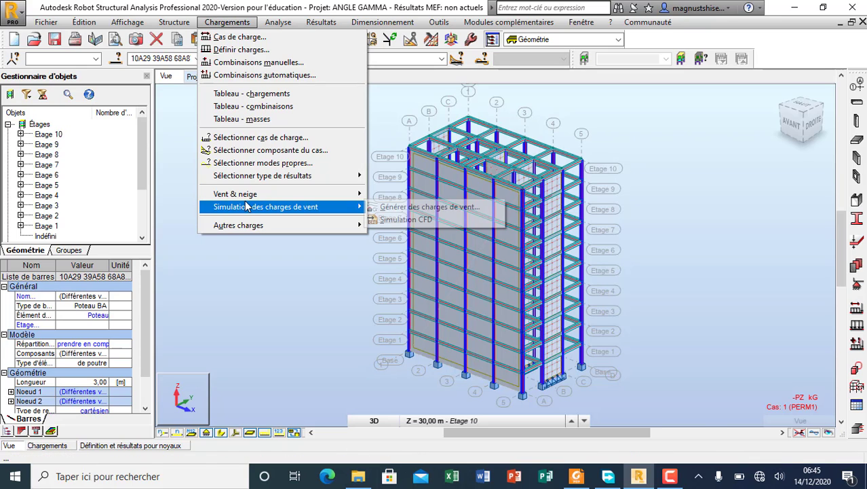
left_click(428, 207)
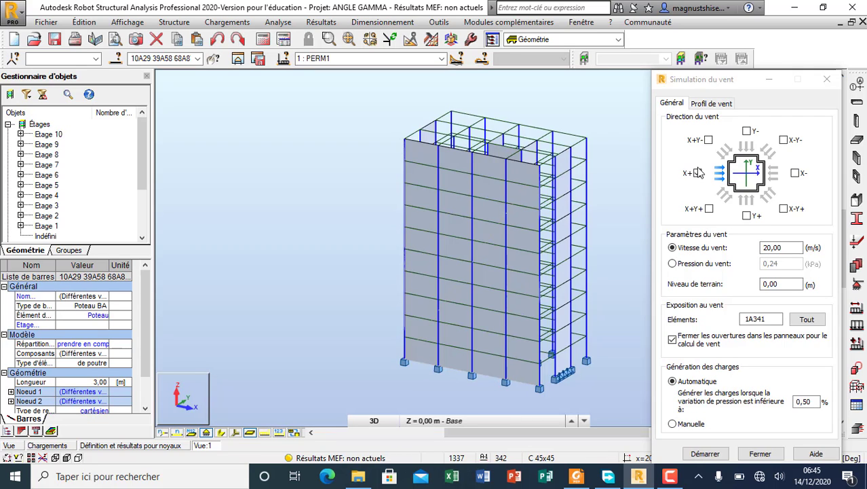
left_click(698, 174)
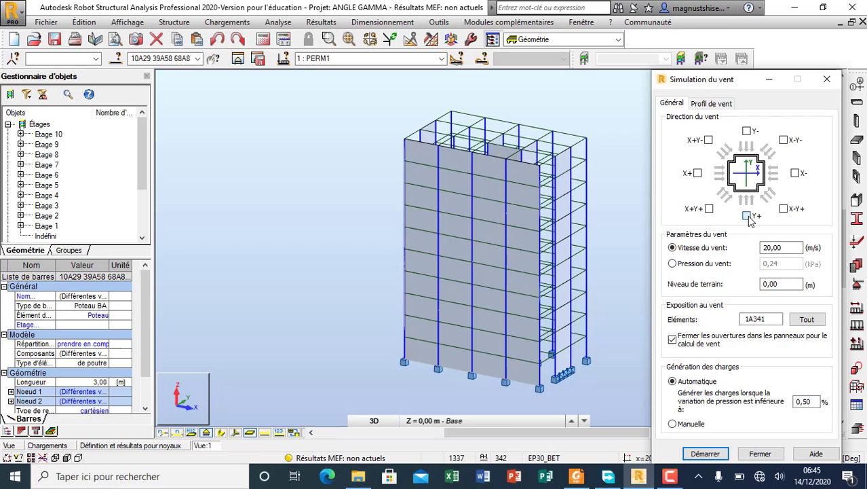
left_click_drag(783, 249, 678, 250)
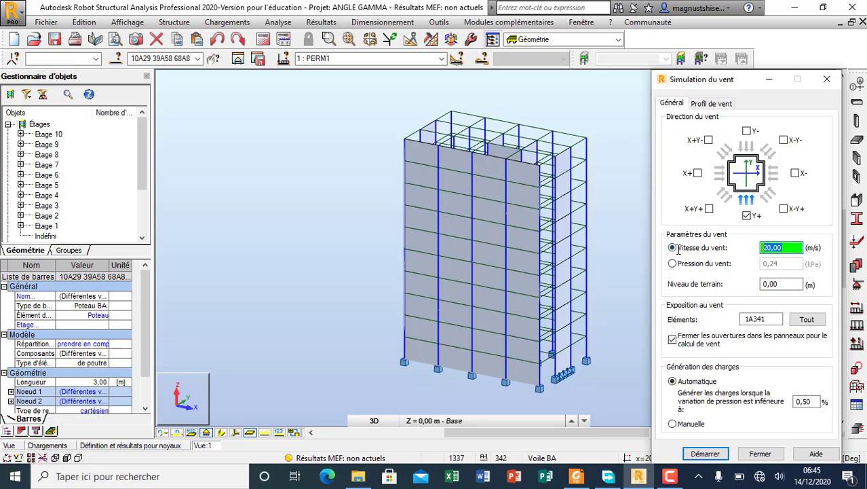
type("28")
Replace the elements exposed to wind with the column numbers copied from the current bar selection.
left_click(769, 322)
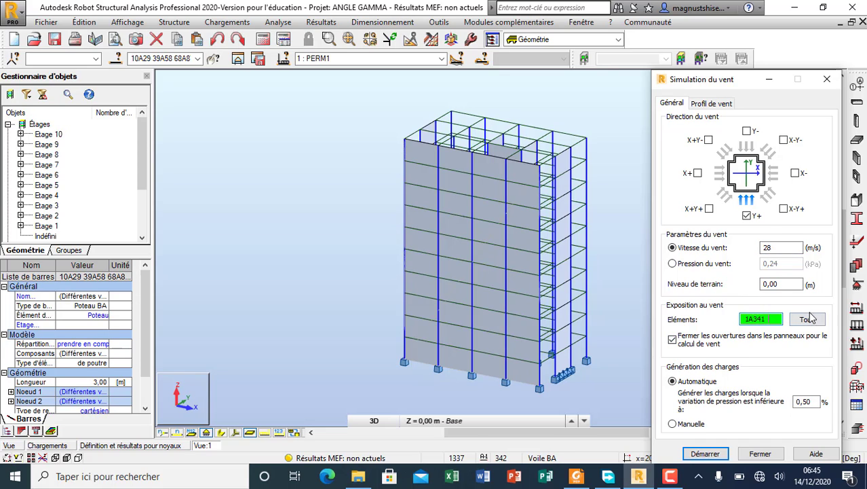
left_click(163, 58)
right_click(198, 60)
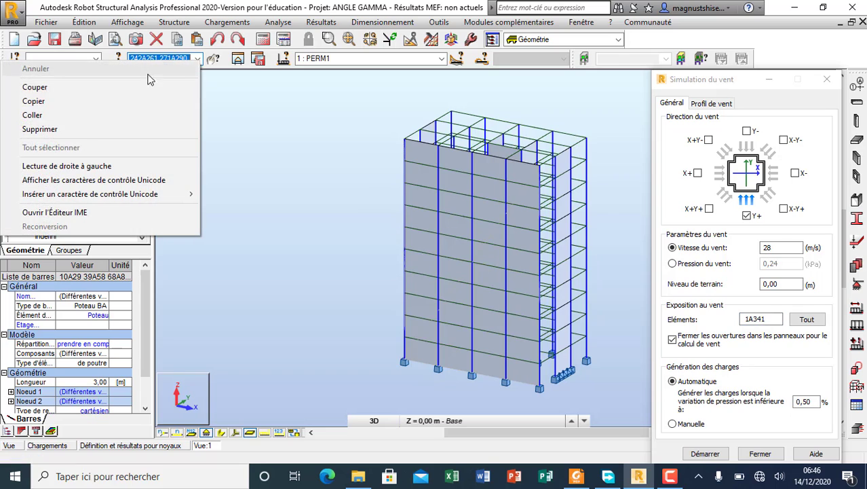
left_click(125, 102)
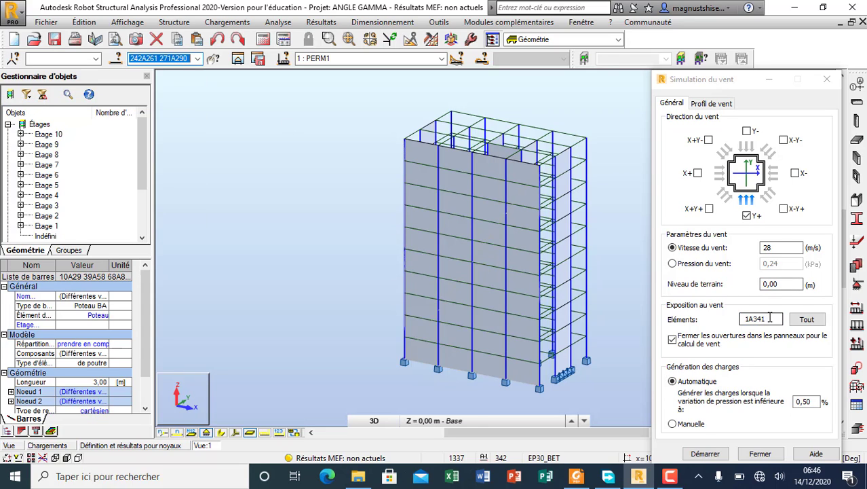
left_click(721, 318)
right_click(750, 325)
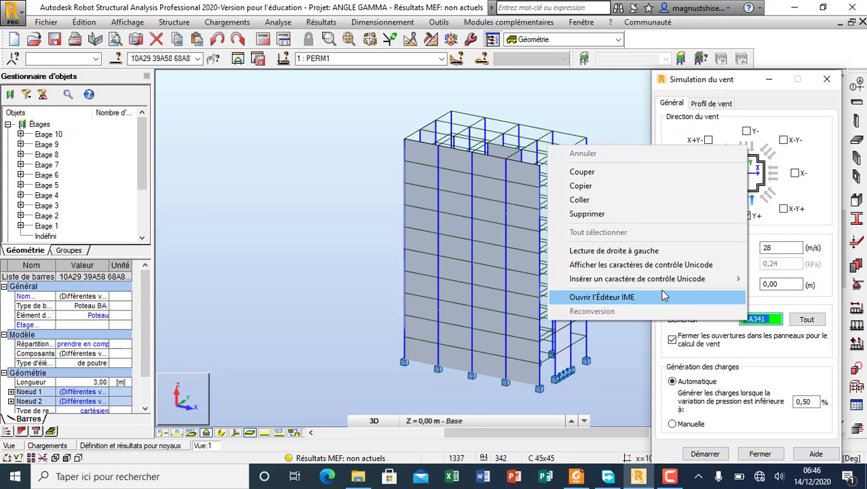
left_click(616, 203)
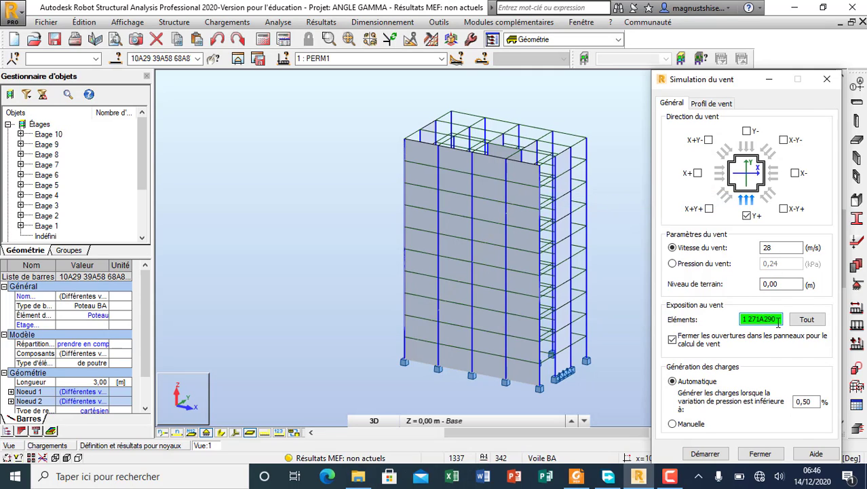
Run the Y+ wind simulation with automatic load generation and close the simulation settings.
left_click(713, 457)
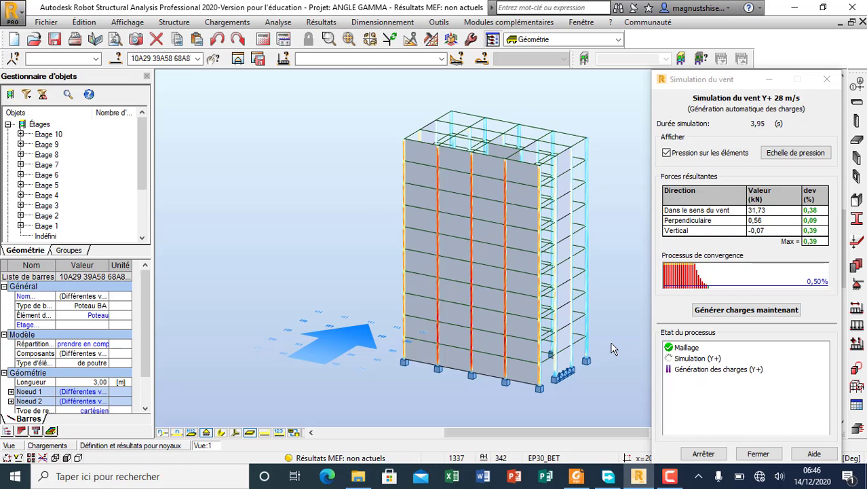
left_click(509, 247)
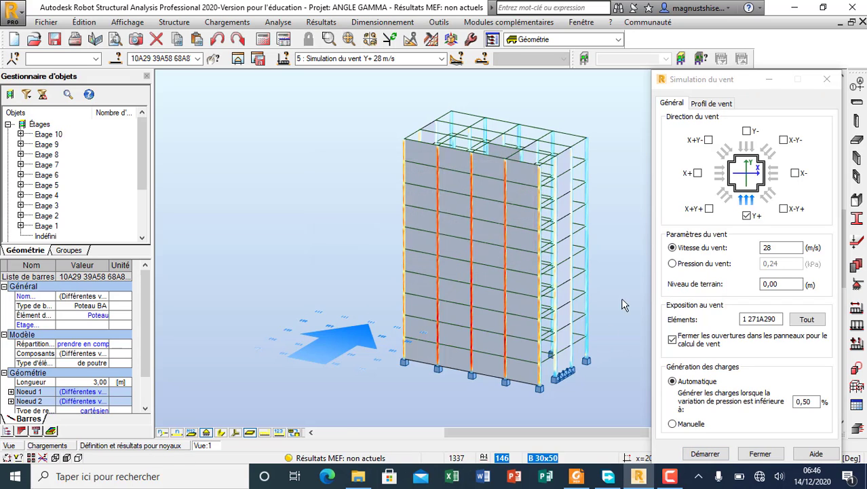
left_click(755, 455)
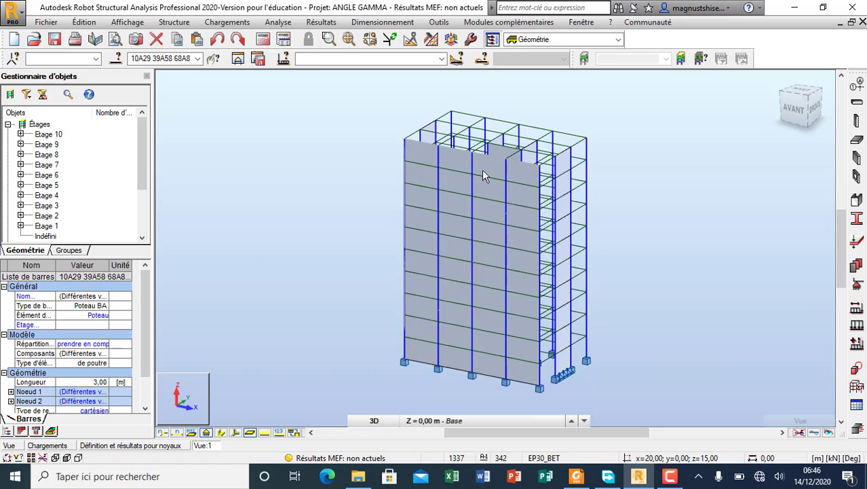
Display the Y+ 28 m/s wind simulation case and examine its pressures and loads on the clad facade's columns from roof to base.
left_click(441, 58)
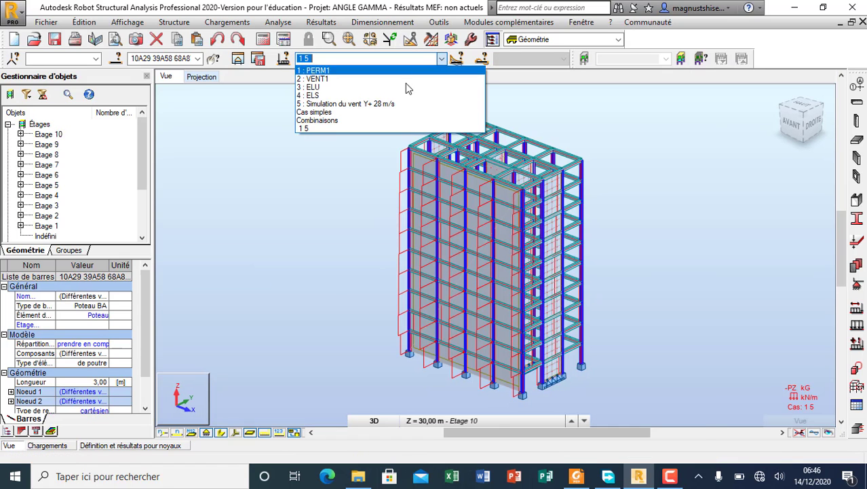
left_click(396, 103)
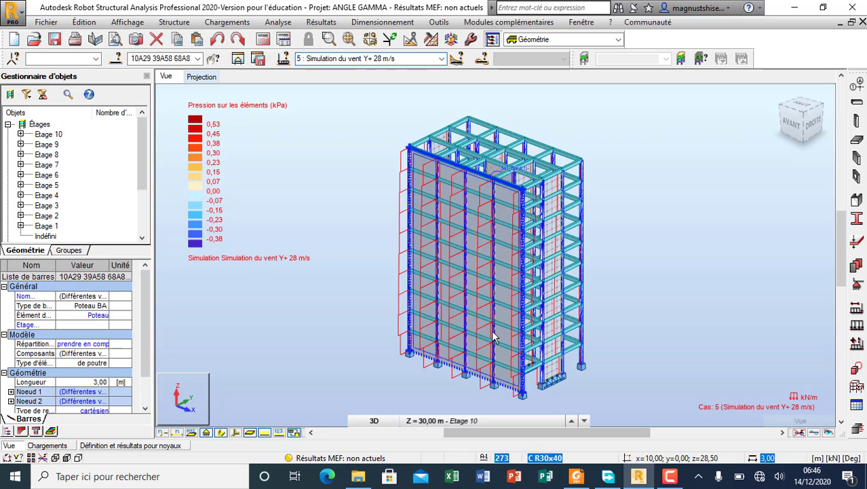
scroll(377, 355, "up", 4)
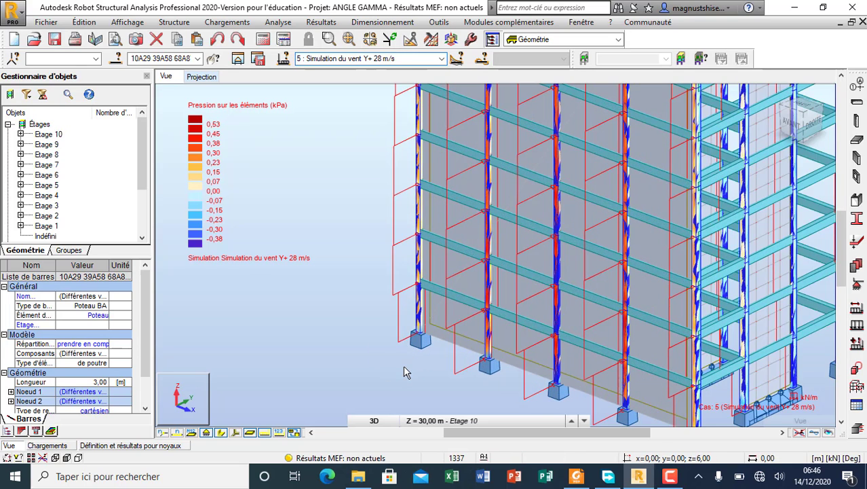
scroll(404, 349, "down", 5)
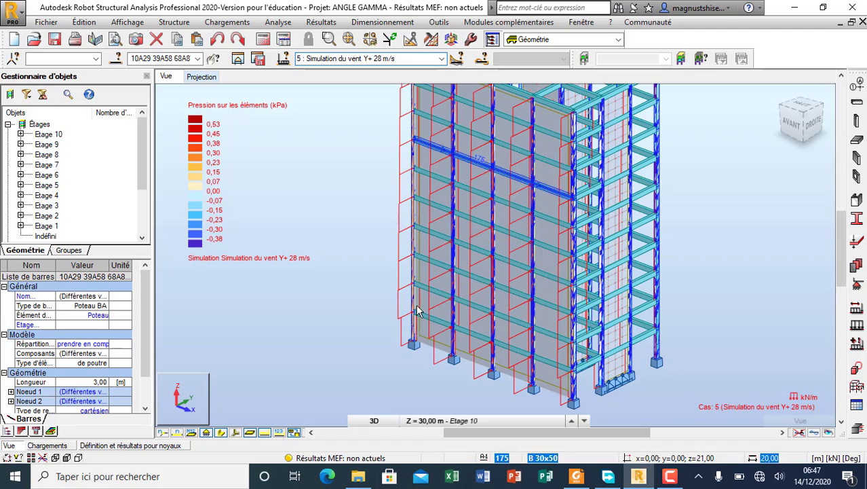
scroll(400, 197, "up", 3)
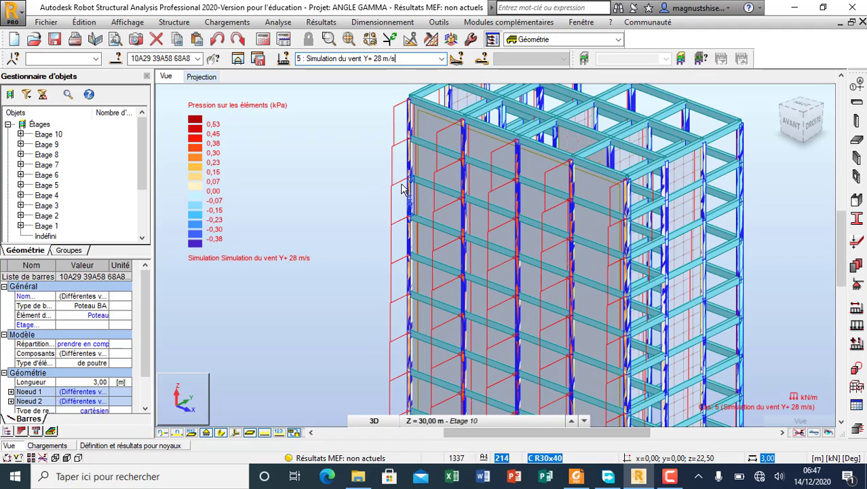
scroll(402, 188, "down", 3)
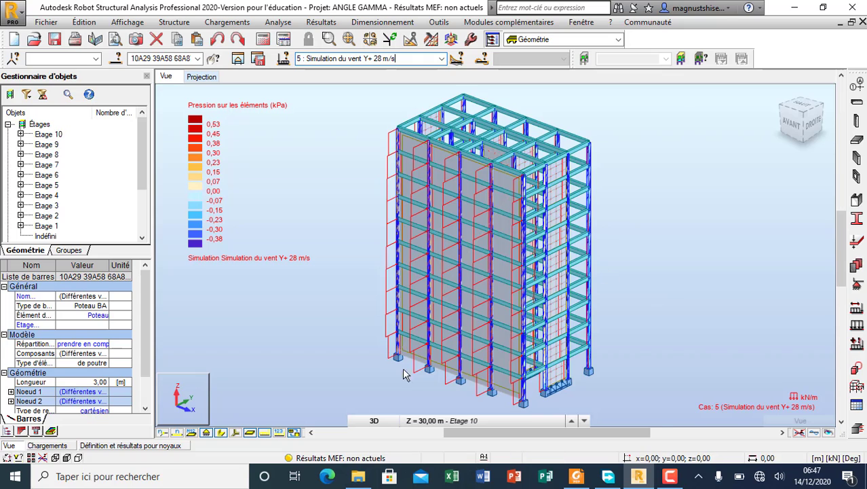
scroll(392, 364, "up", 3)
scroll(392, 364, "up", 4)
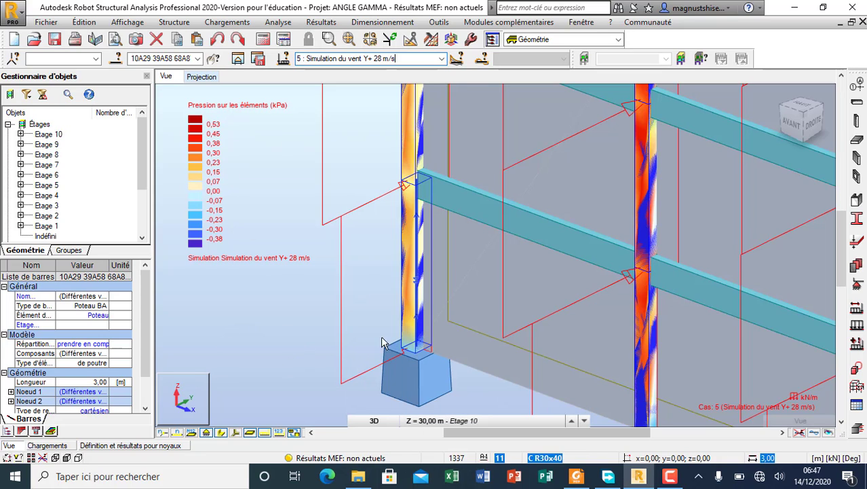
scroll(400, 370, "down", 2)
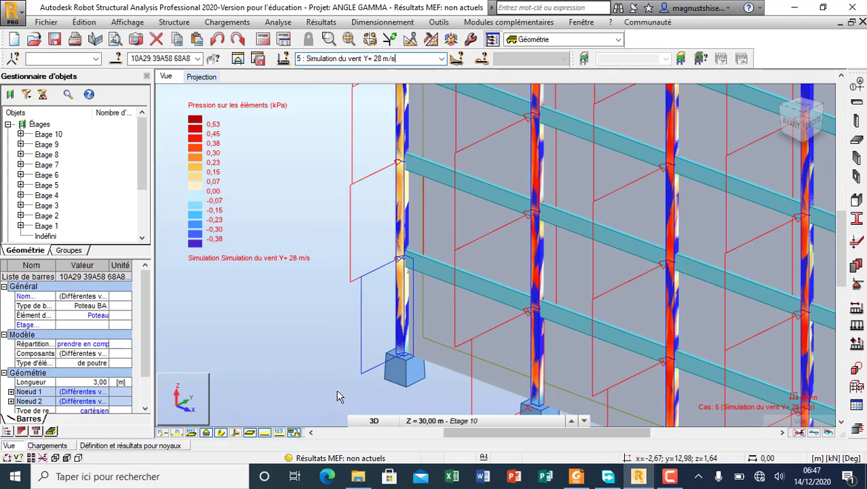
scroll(363, 372, "down", 4)
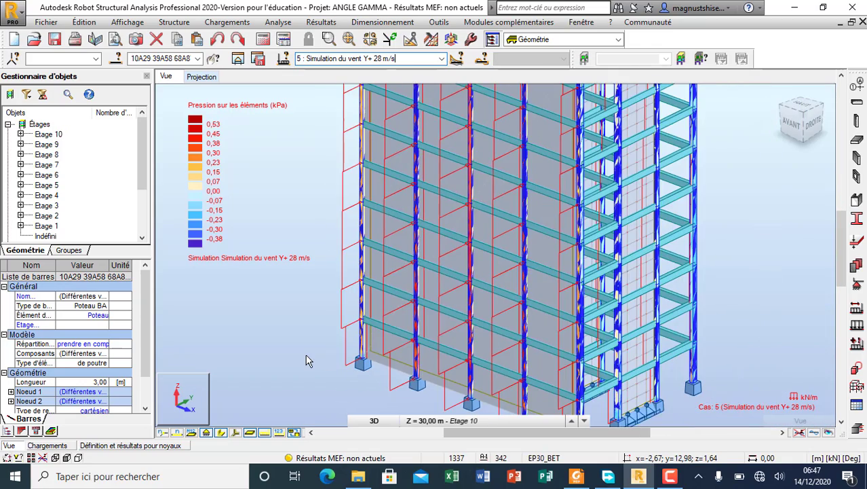
scroll(479, 373, "down", 3)
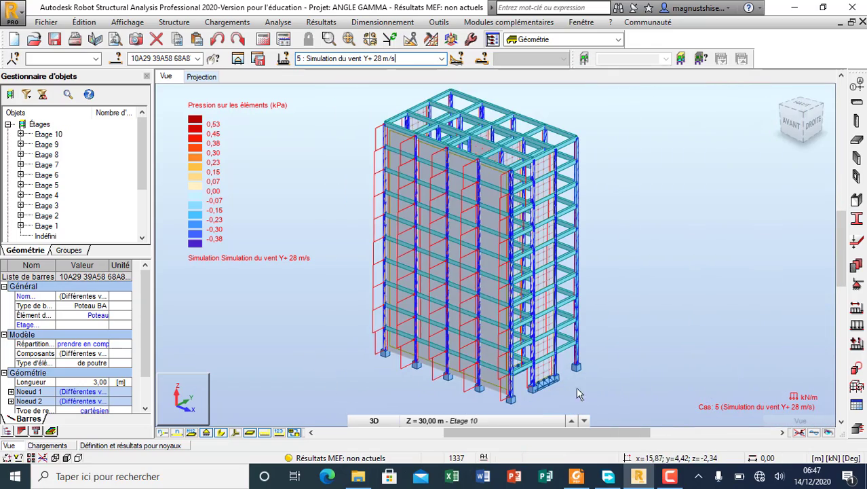
Examine the wind loads and pressure colours on the building from both sides and the front in 3D.
scroll(576, 386, "up", 4)
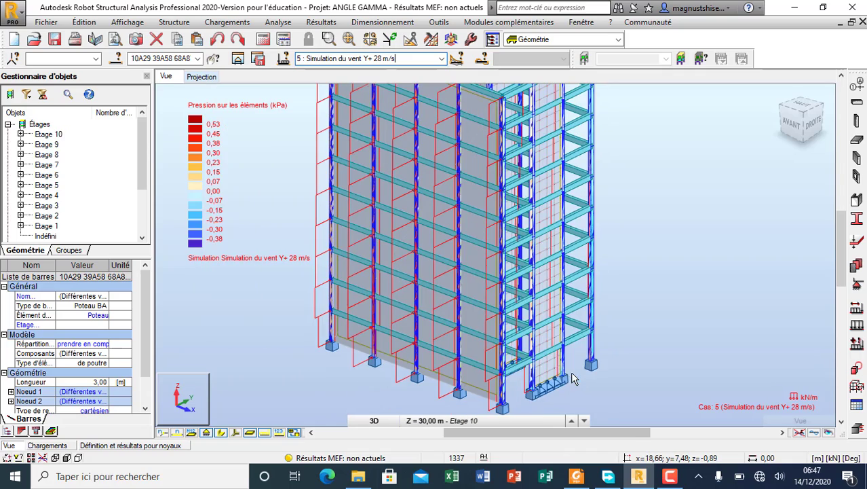
right_click(652, 303)
left_click(607, 166)
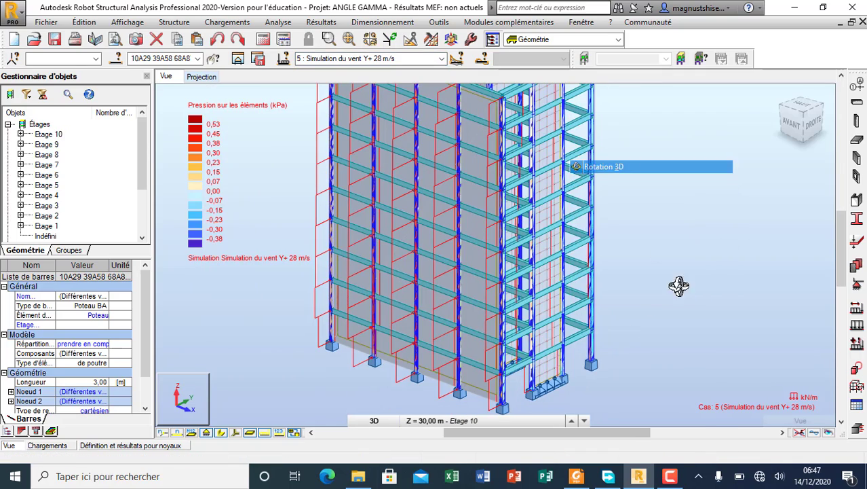
left_click_drag(677, 286, 665, 302)
scroll(643, 345, "down", 3)
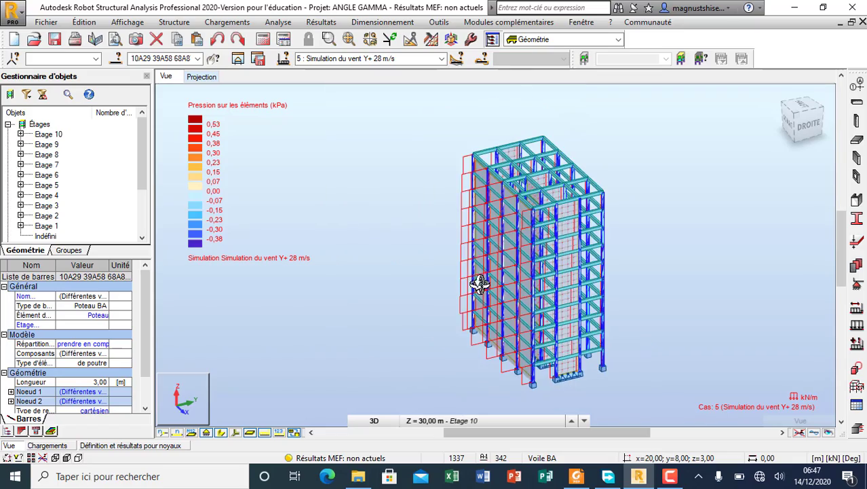
left_click_drag(474, 283, 496, 299)
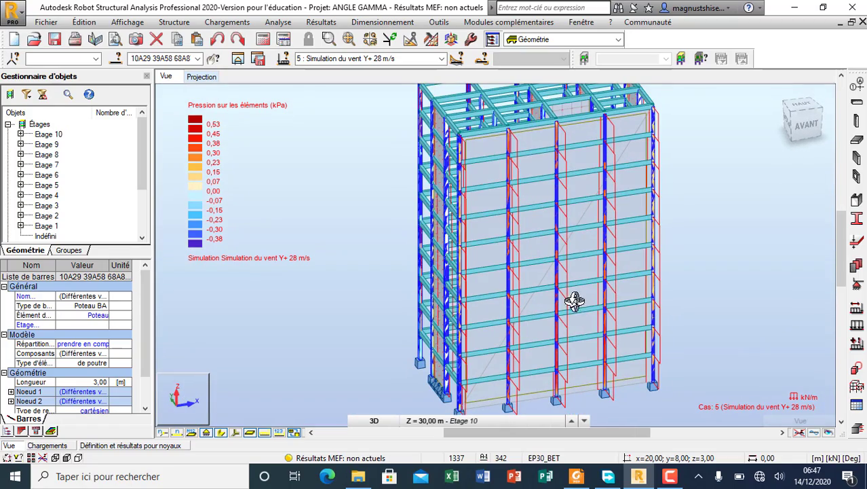
left_click_drag(538, 317, 570, 318)
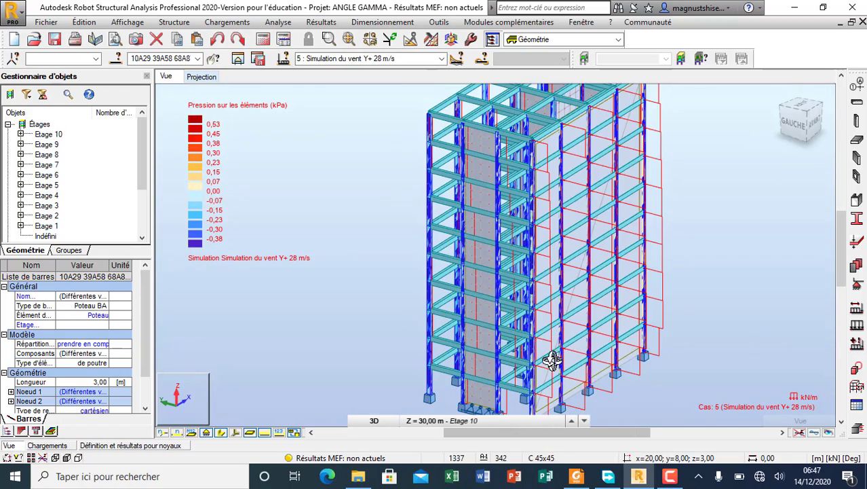
scroll(552, 360, "up", 3)
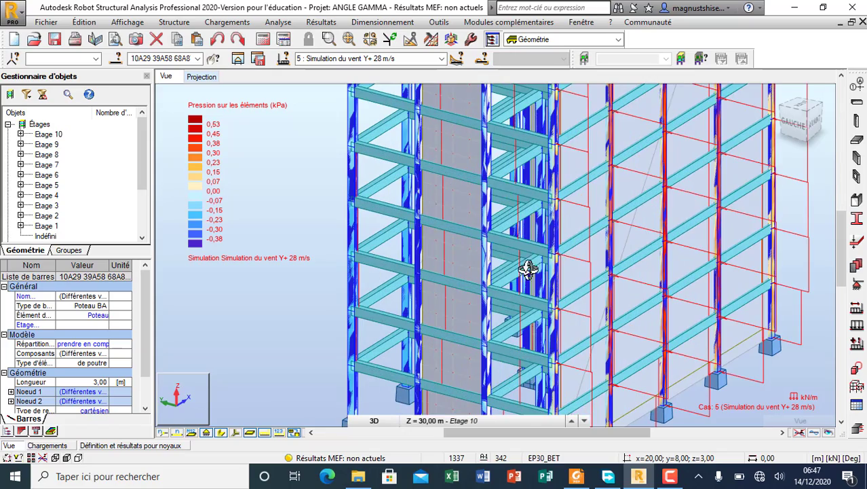
left_click_drag(501, 299, 482, 305)
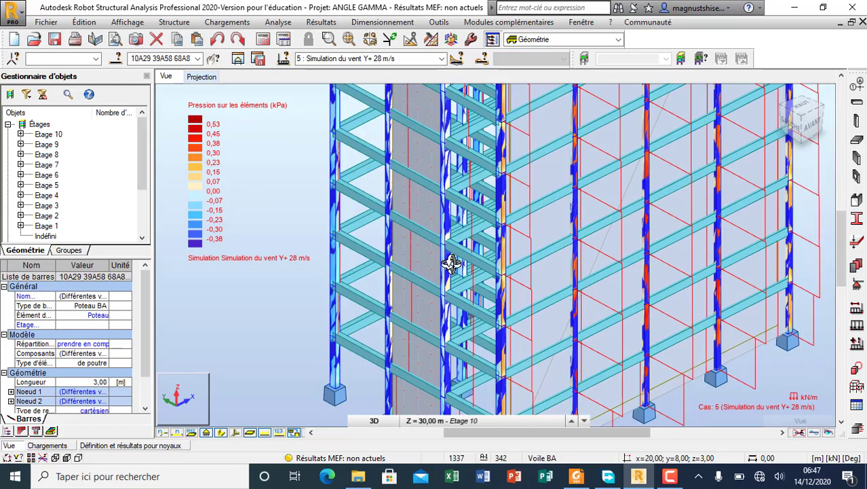
scroll(451, 264, "down", 4)
left_click_drag(503, 271, 624, 317)
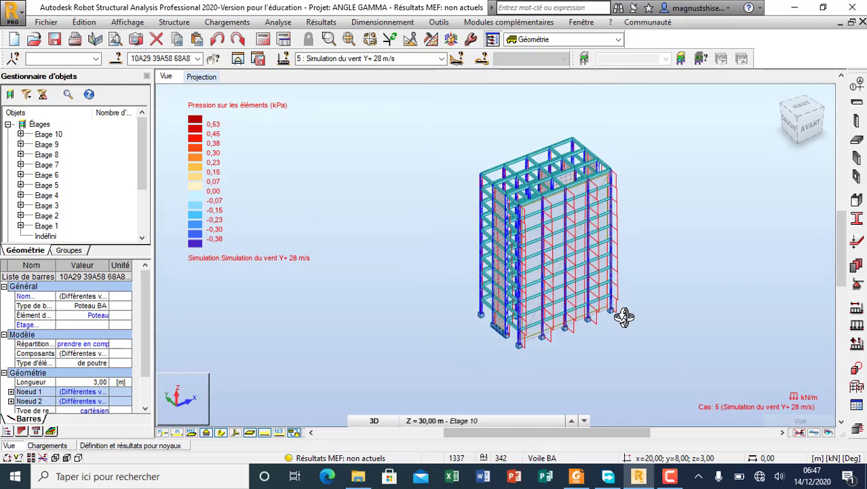
left_click_drag(691, 189, 536, 210)
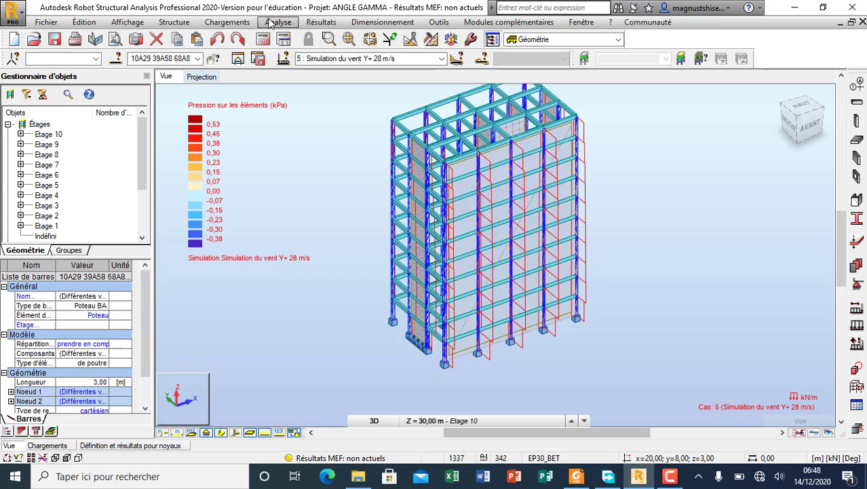
In the manual ELU combination, replace VENT1 with the Y+ 28 m/s wind simulation case at coefficient 1.80 and apply the change.
left_click(224, 23)
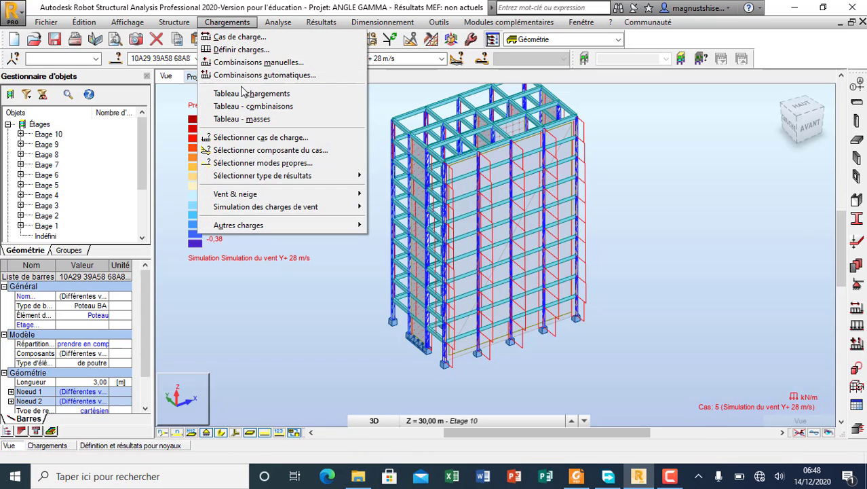
left_click(269, 63)
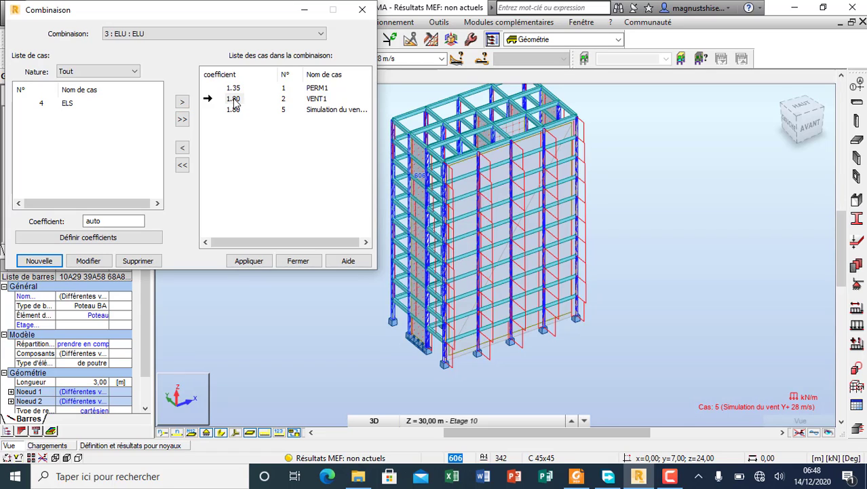
left_click(181, 150)
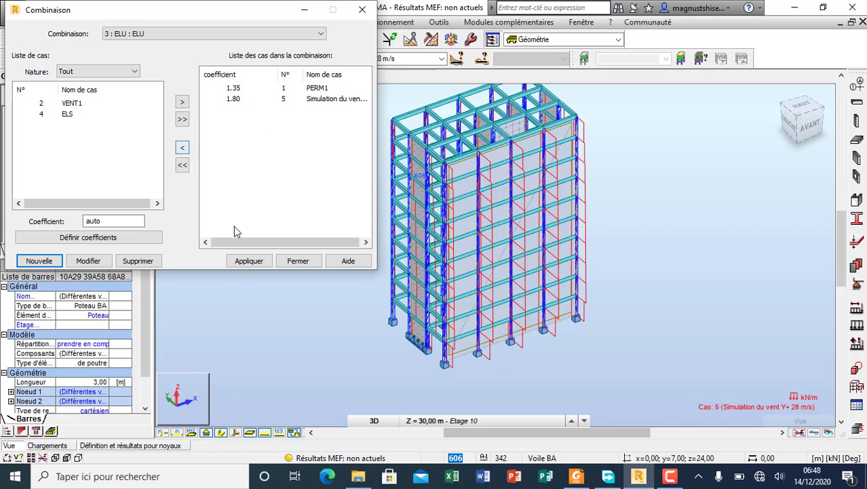
left_click(243, 262)
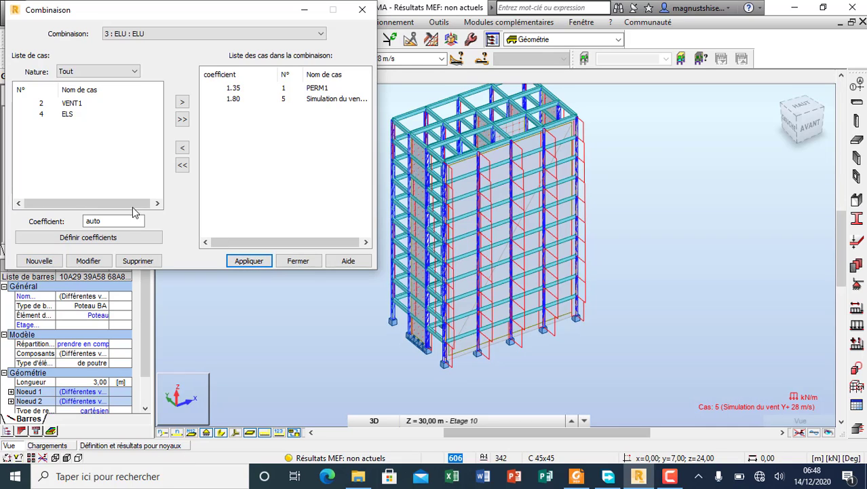
In the manual ELS combination, replace VENT1 with the Y+ 28 m/s wind simulation case at coefficient 1.00 and apply the change.
left_click(180, 33)
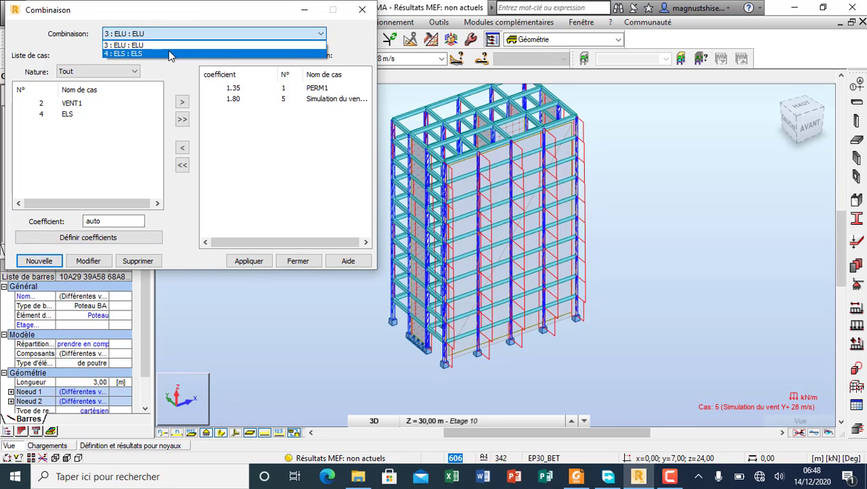
left_click(156, 52)
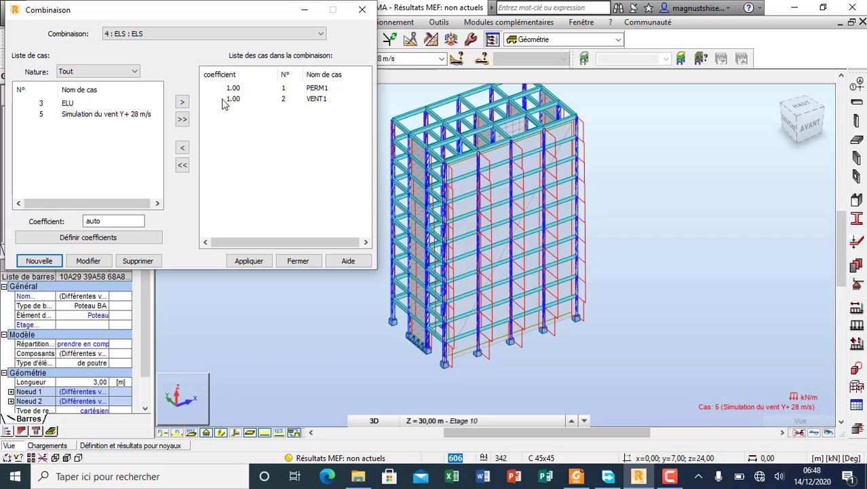
left_click(180, 148)
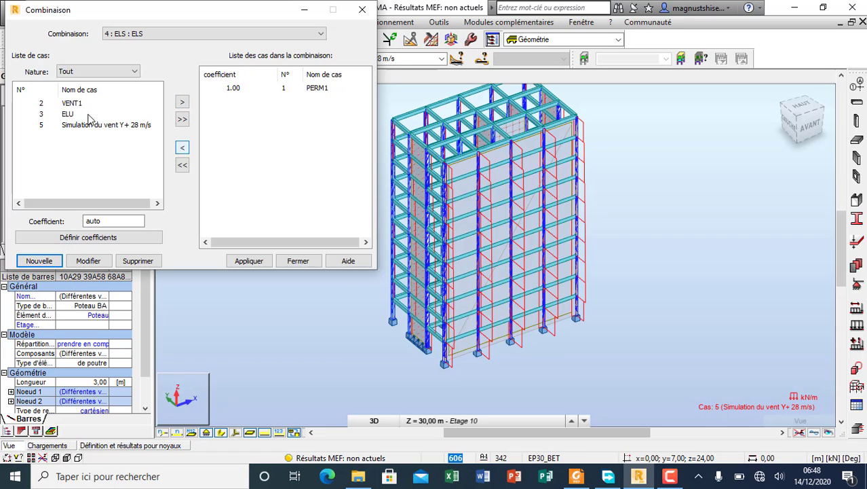
left_click(182, 102)
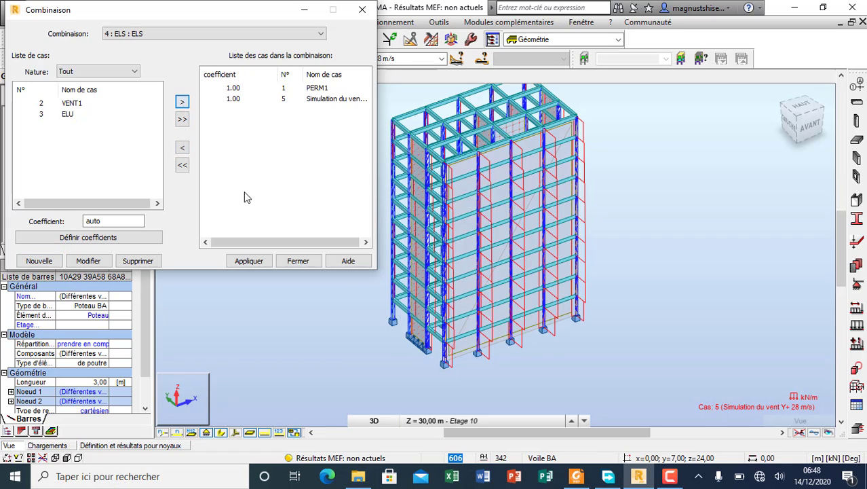
left_click(250, 263)
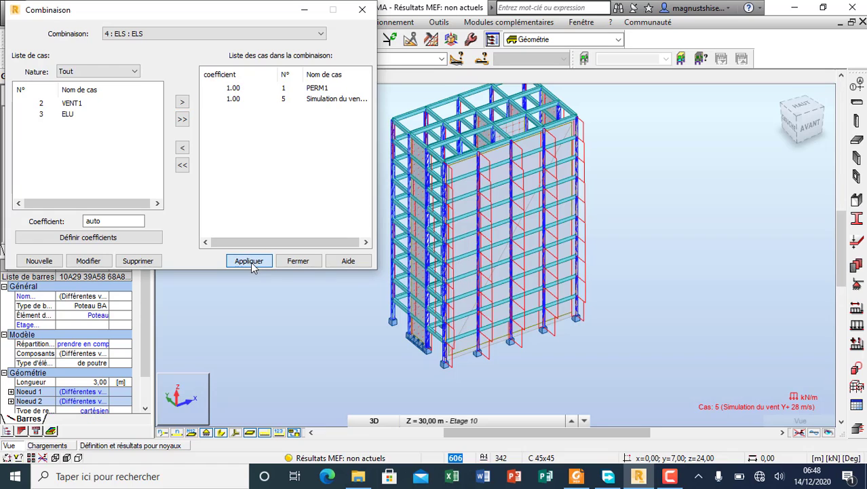
Close the load combination settings, run the structural calculation and dismiss its messages.
left_click(296, 262)
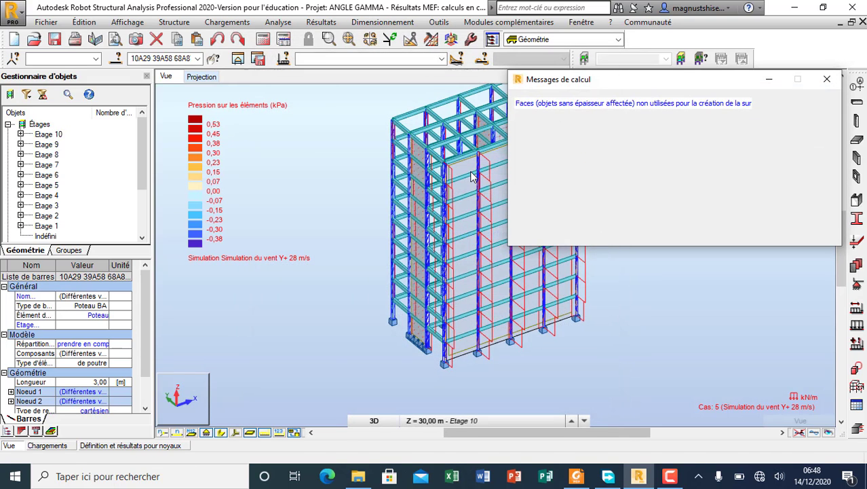
left_click(826, 79)
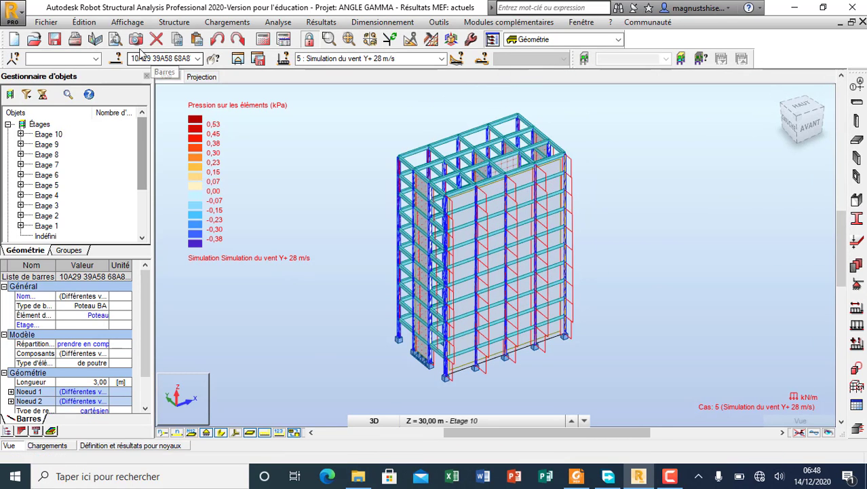
Isolate the selected columns in a separate view and hide their load and pressure display.
left_click(237, 59)
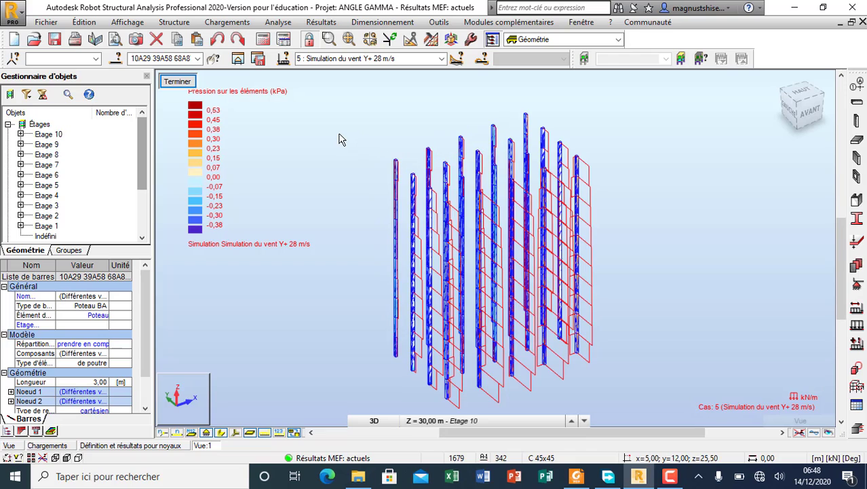
left_click(265, 434)
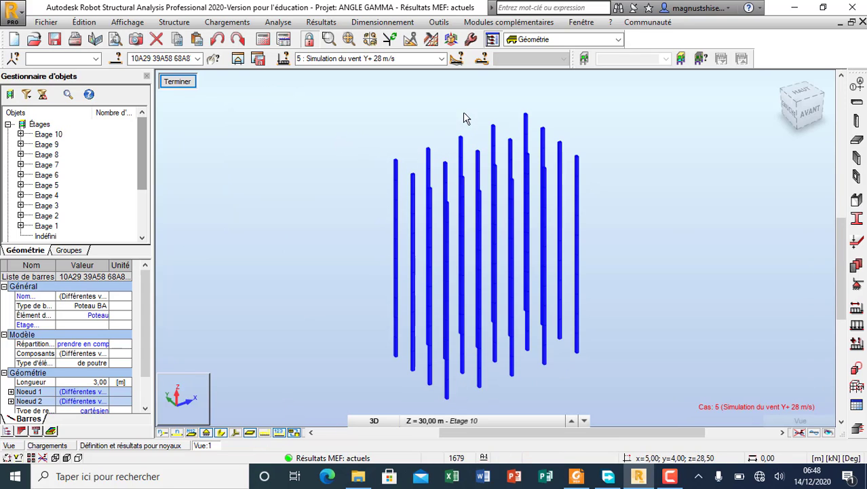
Display the normalised axial force Fx diagrams on the isolated columns for the Y+ 28 m/s wind simulation case.
left_click(321, 22)
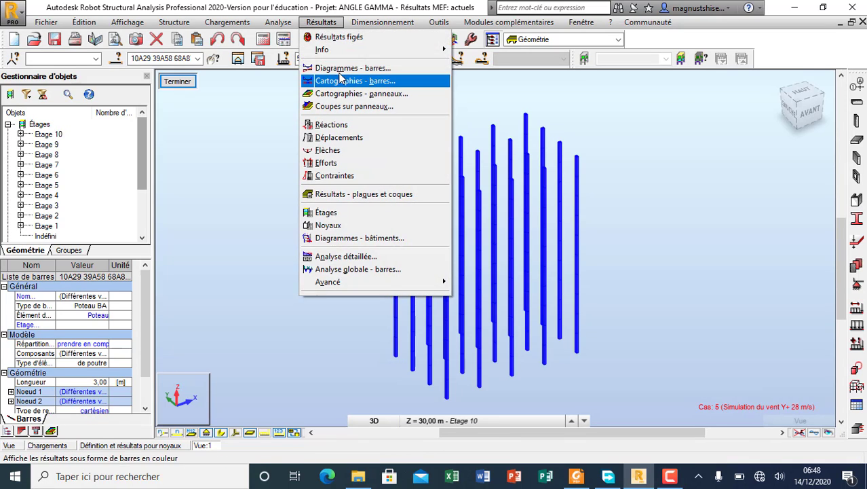
left_click(368, 70)
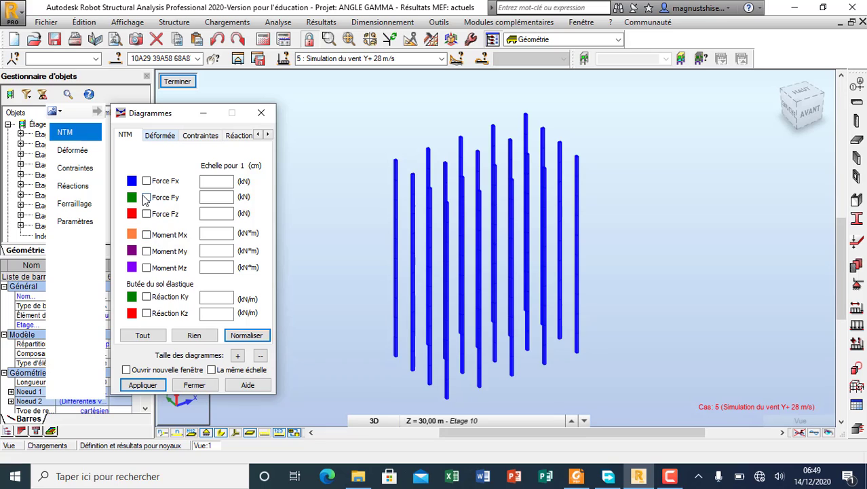
left_click(228, 337)
left_click(142, 386)
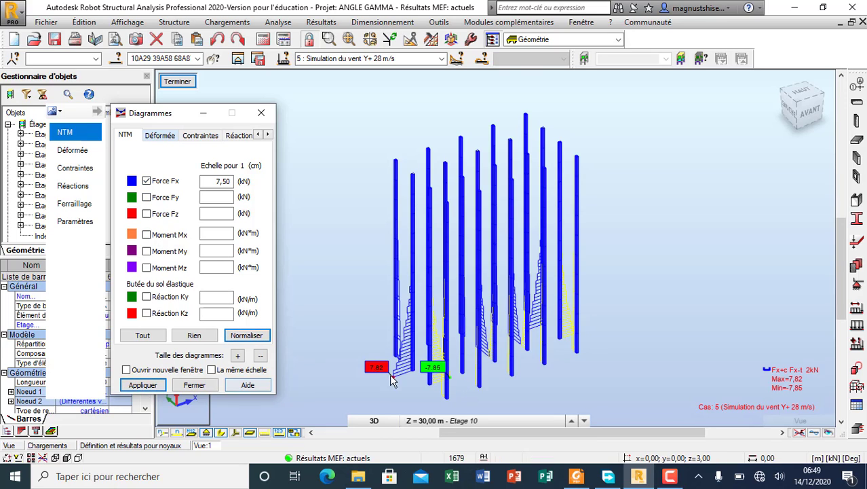
Examine the Fx diagrams at the column bases in 3D from the front and side, including the maximum and minimum points.
scroll(388, 382, "up", 3)
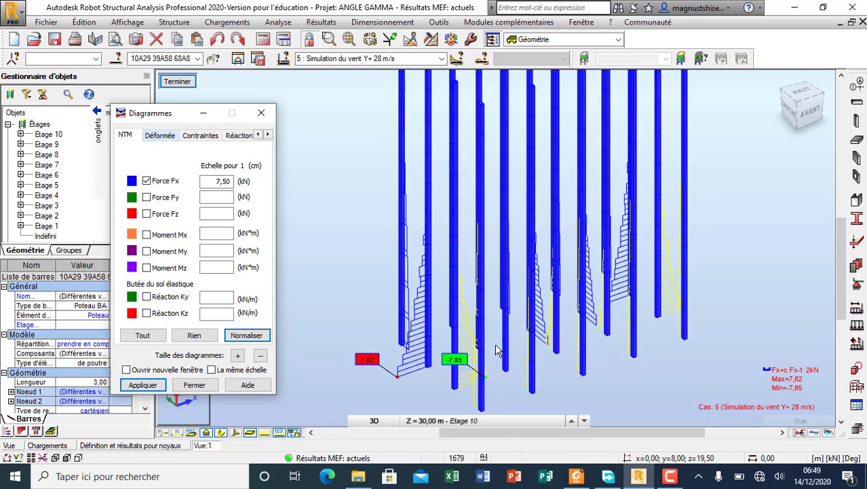
right_click(234, 235)
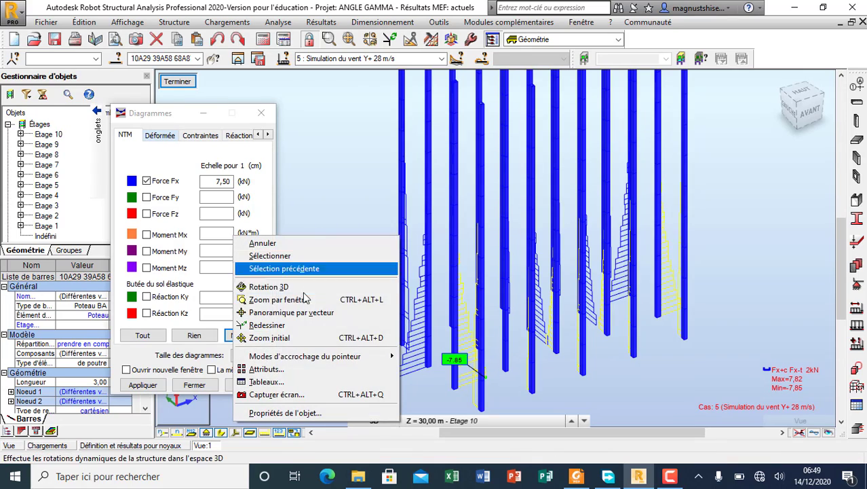
left_click(310, 285)
left_click_drag(311, 284, 367, 319)
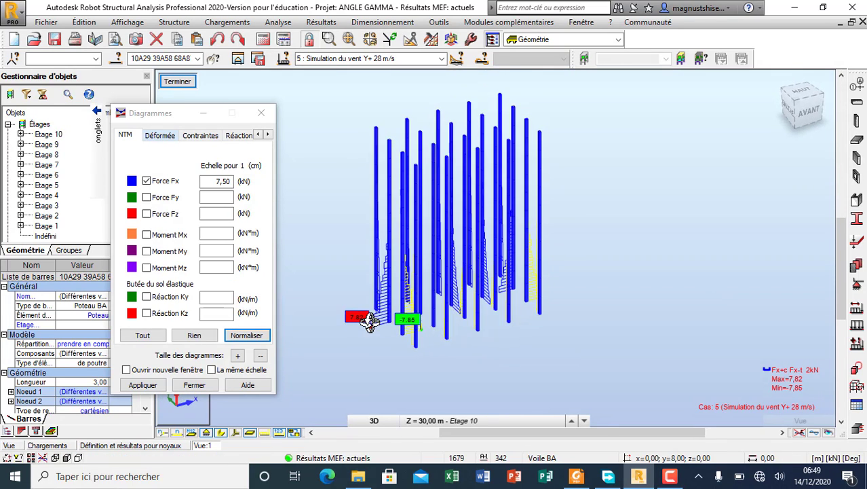
left_click_drag(422, 367, 381, 293)
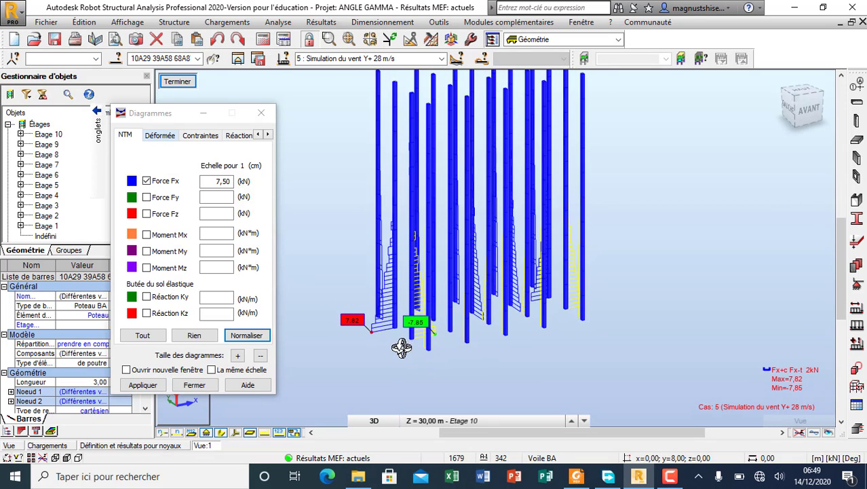
left_click_drag(401, 347, 381, 350)
left_click_drag(380, 315, 334, 310)
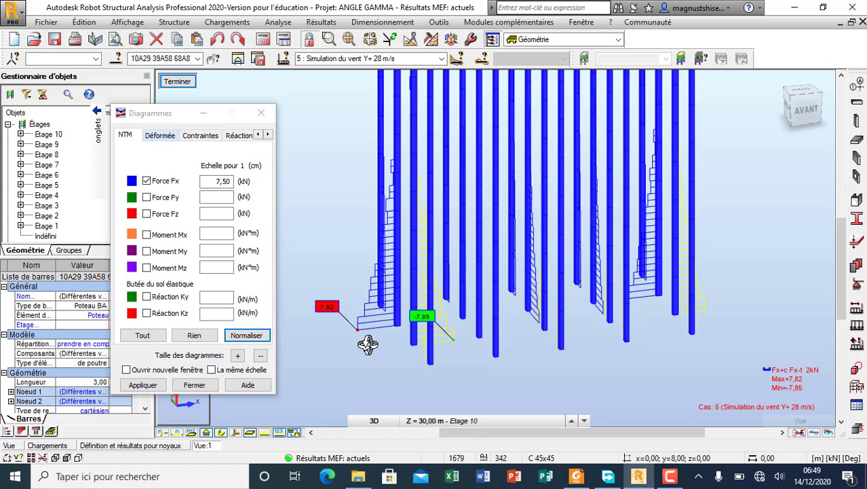
left_click_drag(367, 345, 402, 375)
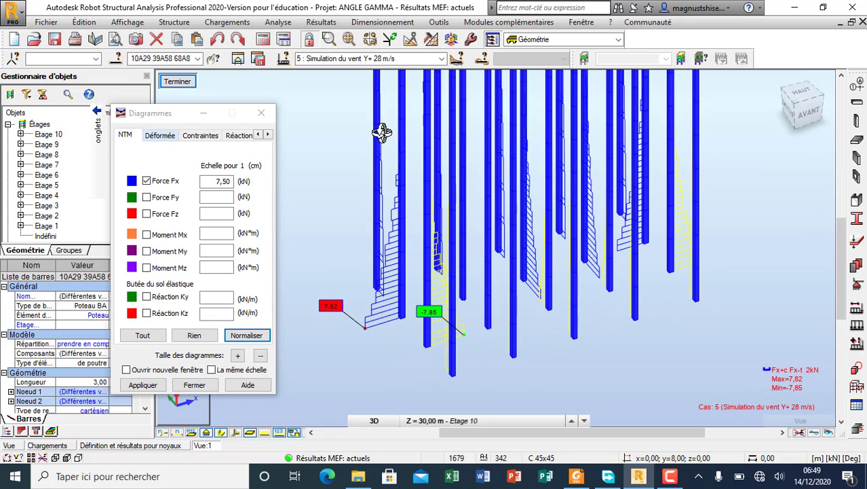
left_click_drag(553, 359, 573, 359)
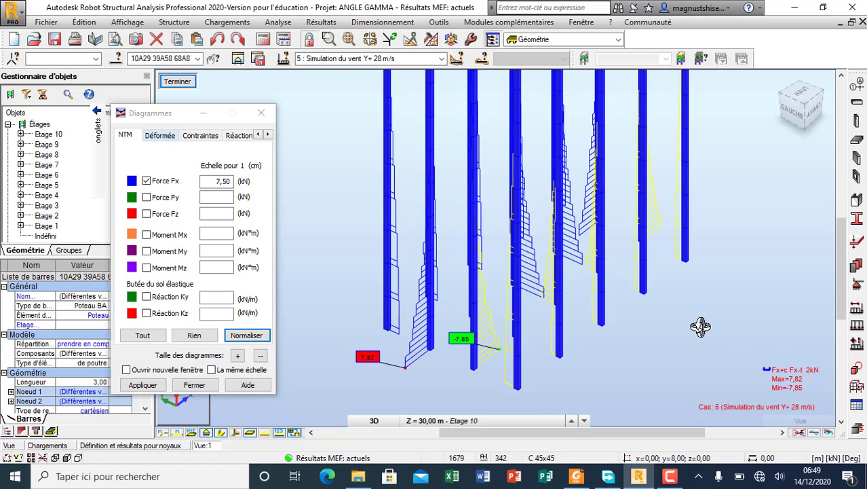
left_click_drag(700, 326, 462, 381)
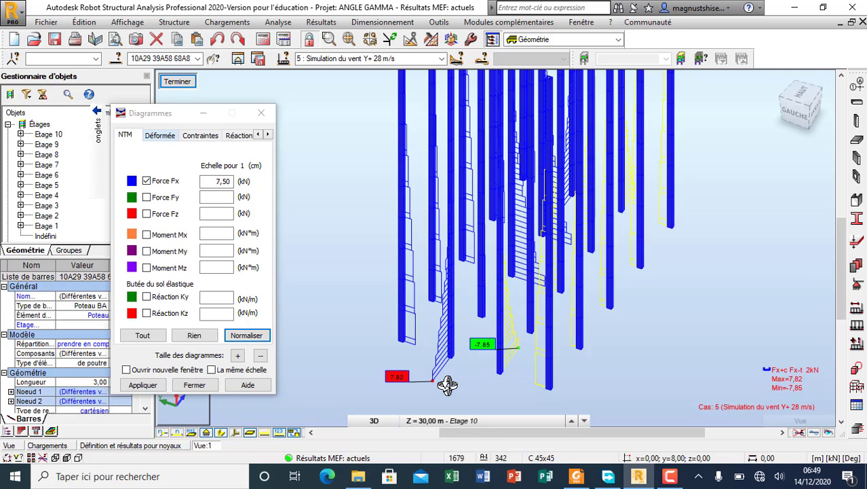
mouse_move(603, 346)
left_mouse_down()
mouse_move(611, 337)
mouse_move(581, 345)
mouse_move(559, 337)
mouse_move(604, 331)
left_mouse_up()
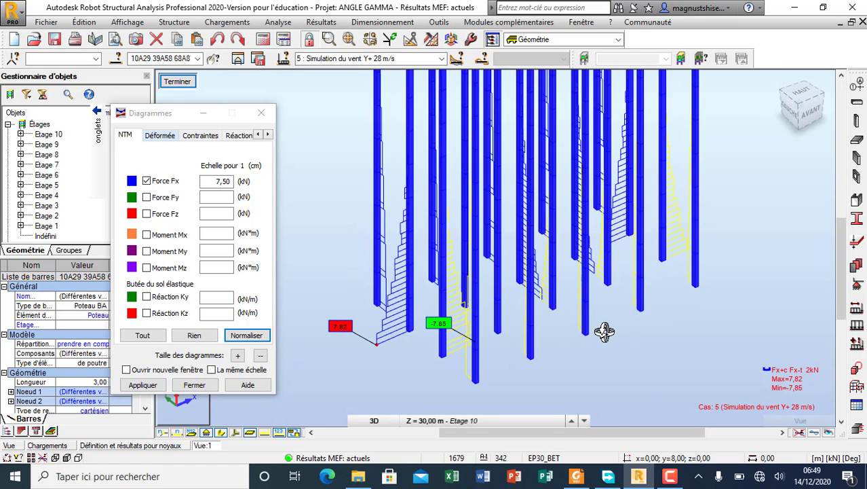
Replace the Fx diagrams with normalised bending moment My diagrams and examine them on the columns from another side.
left_click(147, 181)
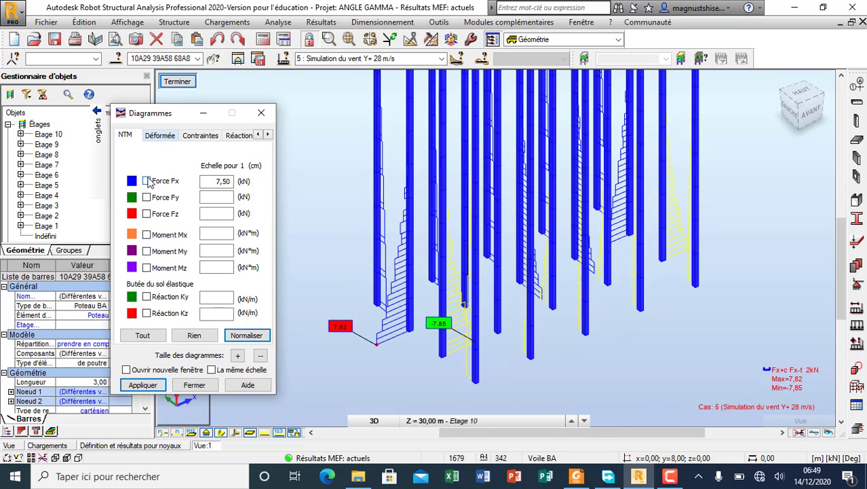
left_click(248, 336)
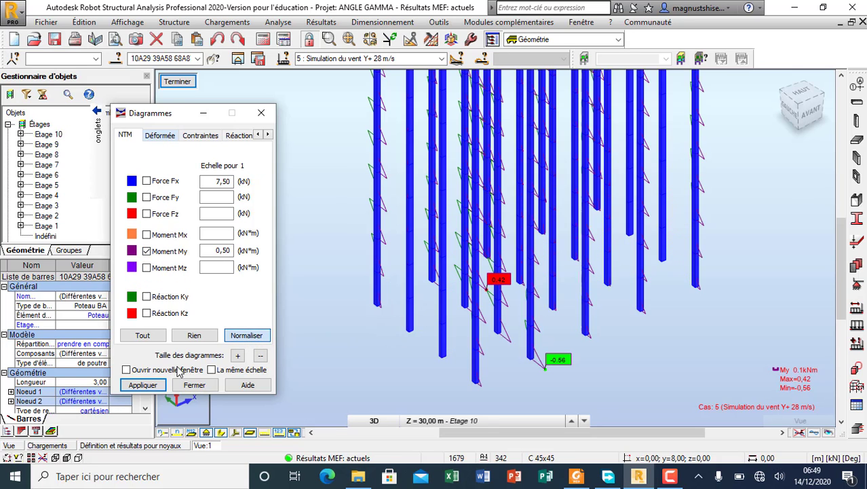
left_click(146, 384)
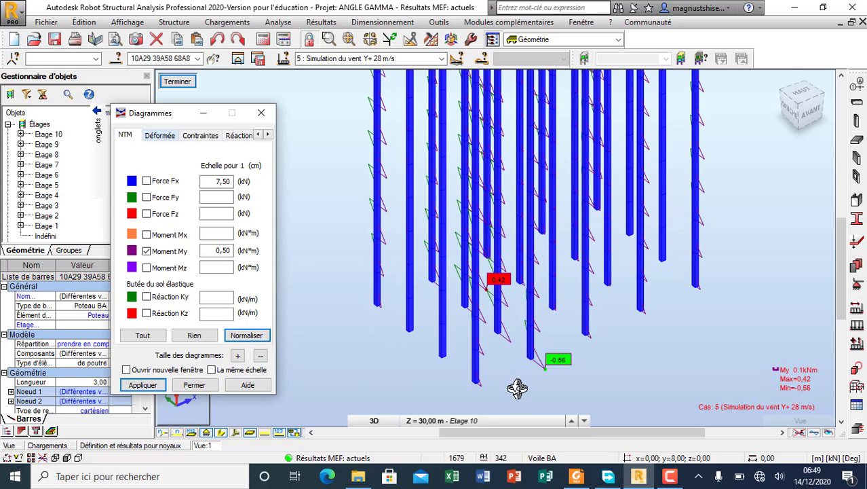
left_click_drag(517, 388, 441, 387)
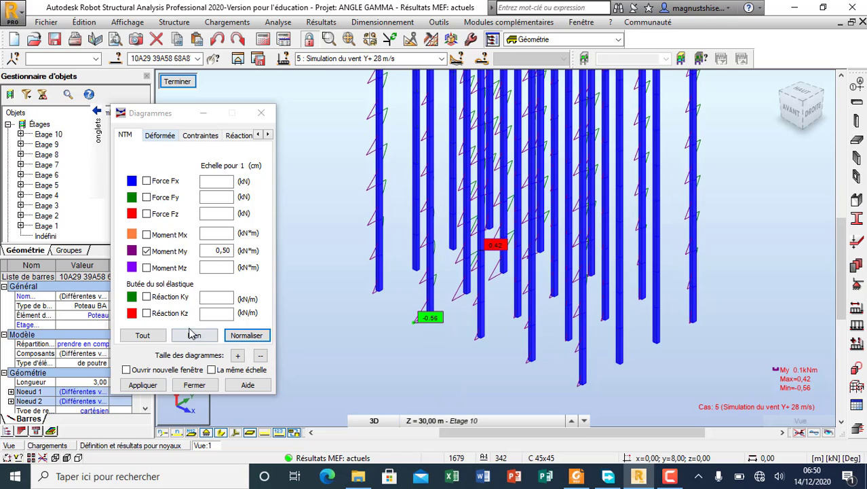
Show the moment Mz diagrams on the columns instead of My and view them from the front.
left_click(146, 252)
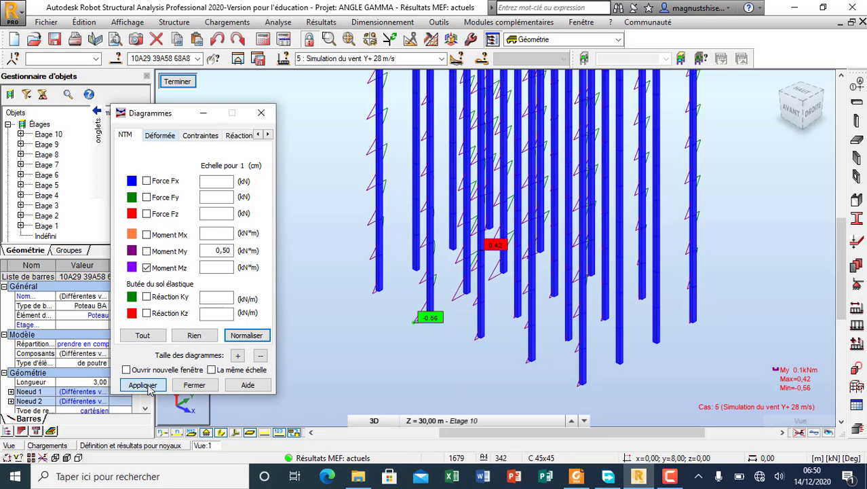
left_click(149, 387)
left_click_drag(310, 315, 325, 329)
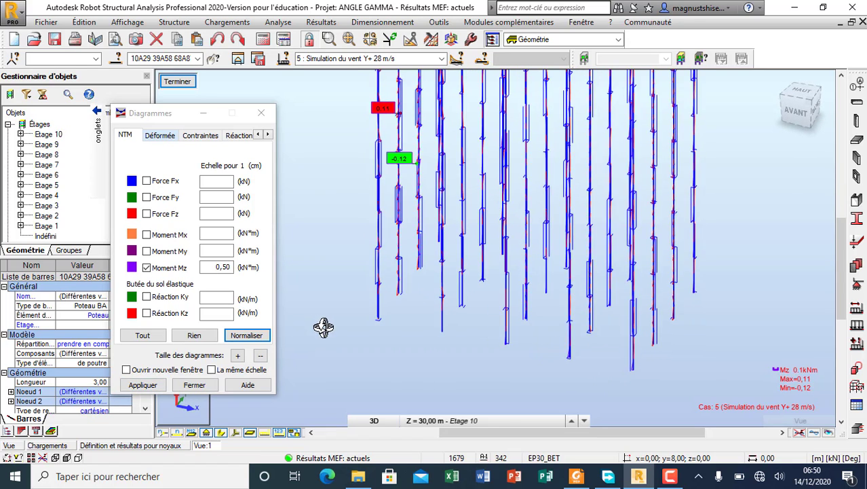
Switch the column diagrams from Mz to the torsional moment Mx and inspect them.
left_click(147, 267)
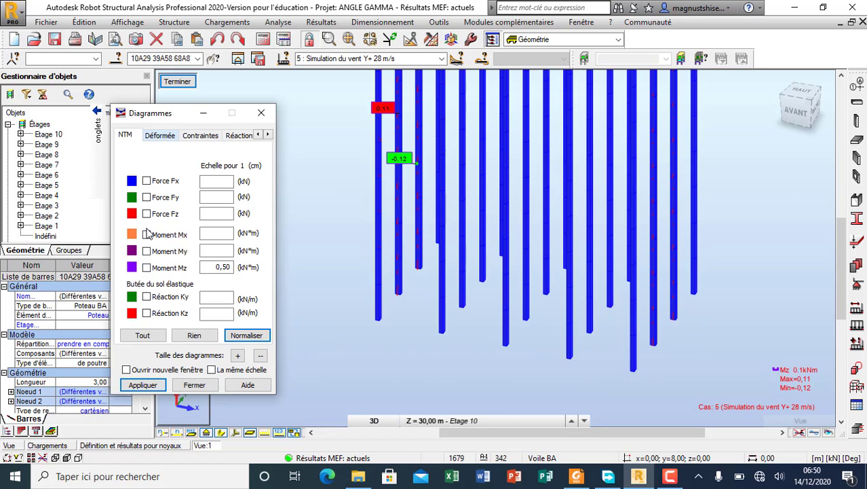
left_click(137, 387)
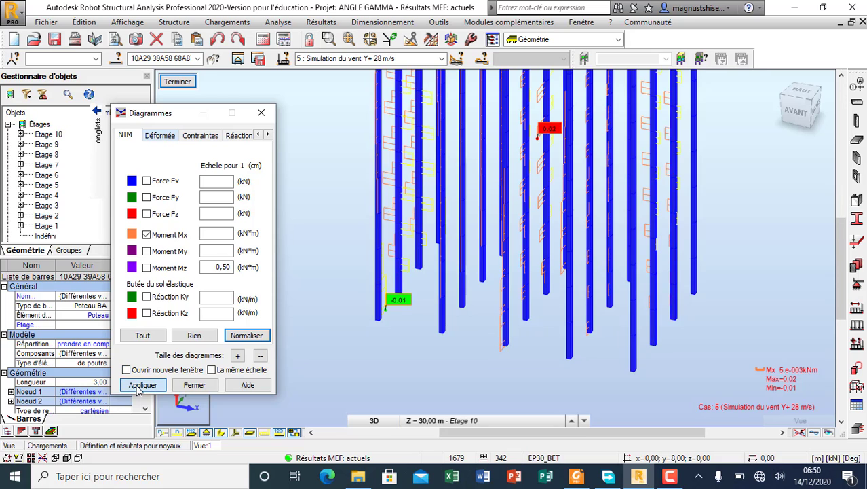
mouse_move(388, 368)
middle_mouse_down("shift")
mouse_move(421, 367)
mouse_move(380, 366)
middle_mouse_up("shift")
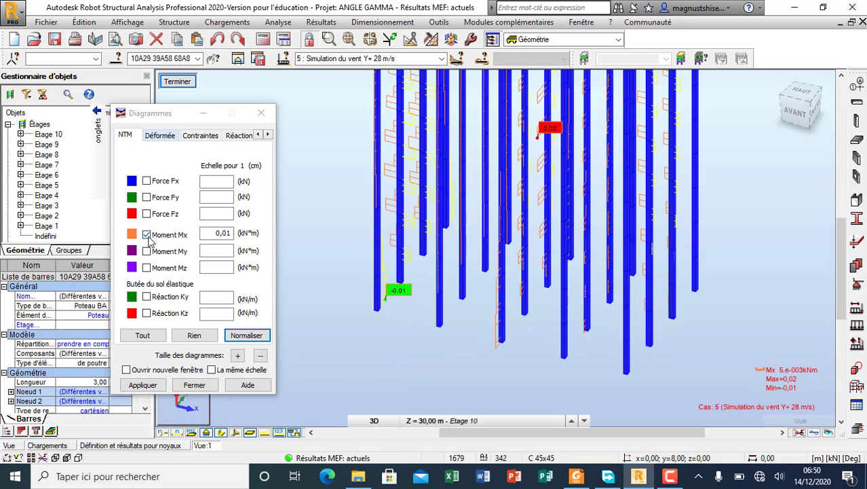
Switch the column diagrams from Mx to the shear force Fy and inspect them from the corner.
left_click(147, 235)
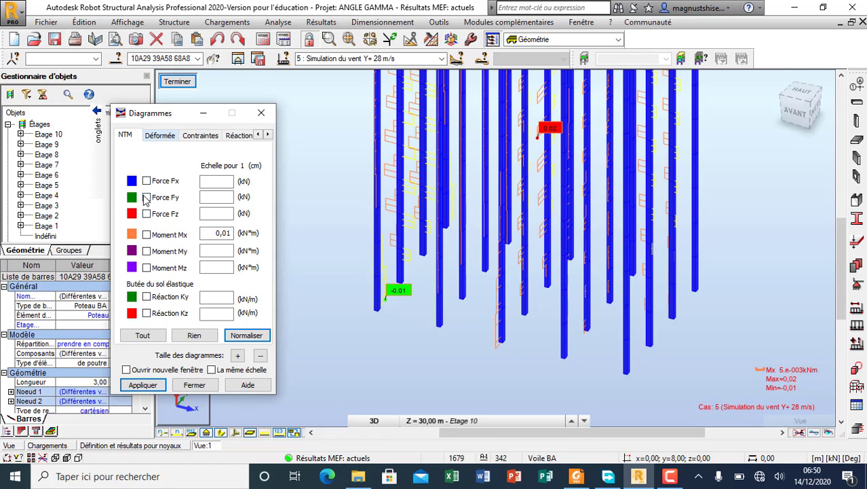
left_click(139, 385)
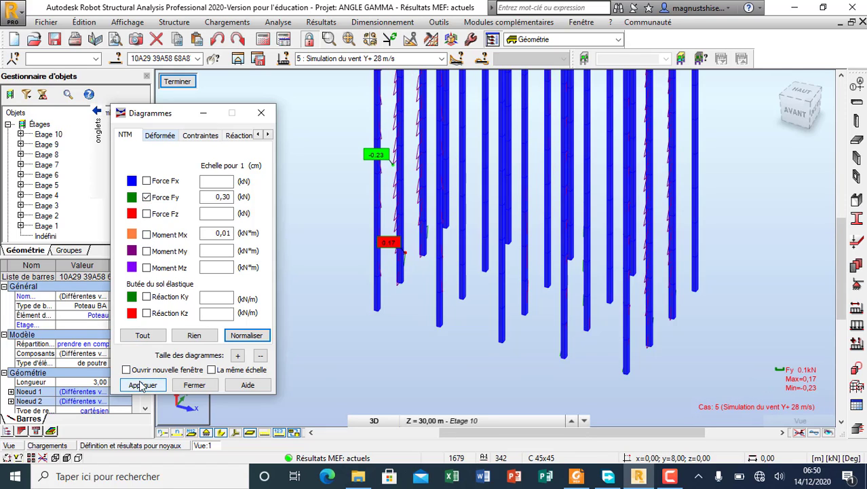
middle_click_drag(310, 360, 303, 357, "shift")
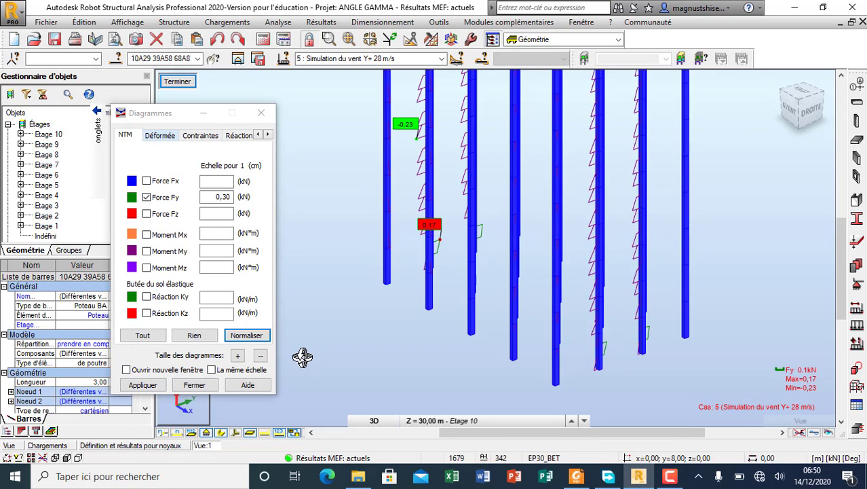
Display the shear force Fz diagrams on the columns in place of Fy and inspect them from the front.
left_click(145, 214)
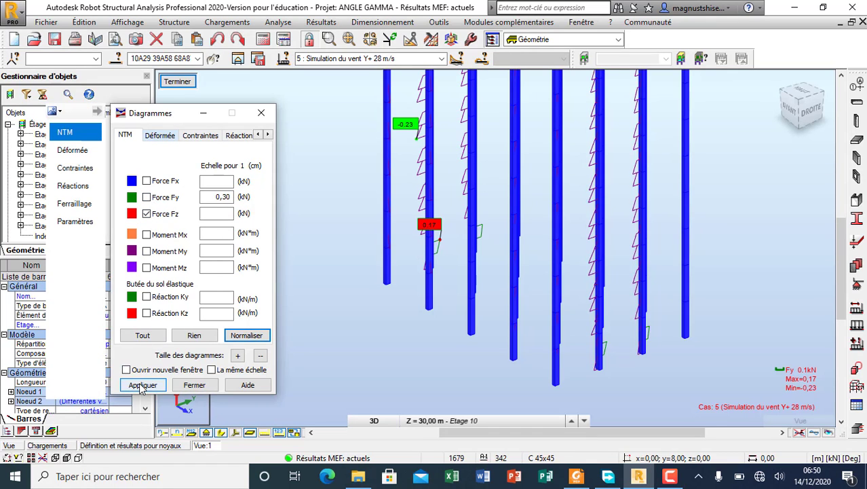
left_click(142, 385)
middle_click_drag(378, 362, 442, 364, "shift")
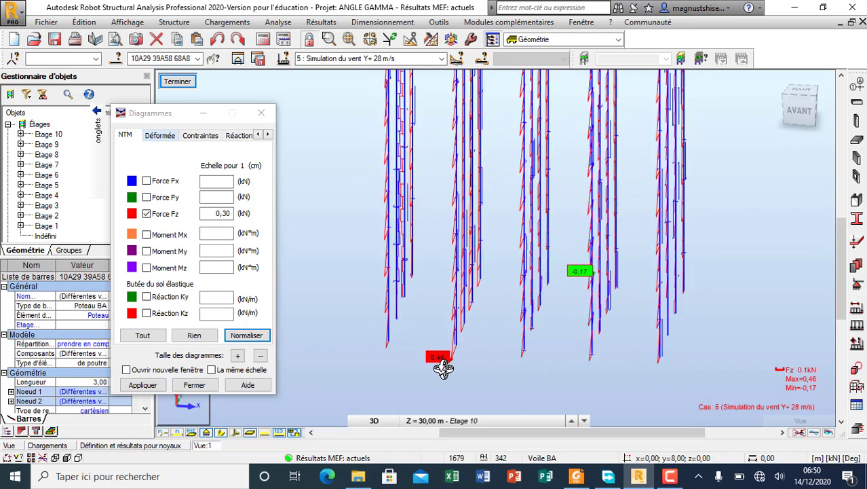
Replace the Fz diagrams with the normalized deformed shape of the columns for the Y+ wind case and inspect it from the right side.
left_click(146, 213)
left_click(161, 136)
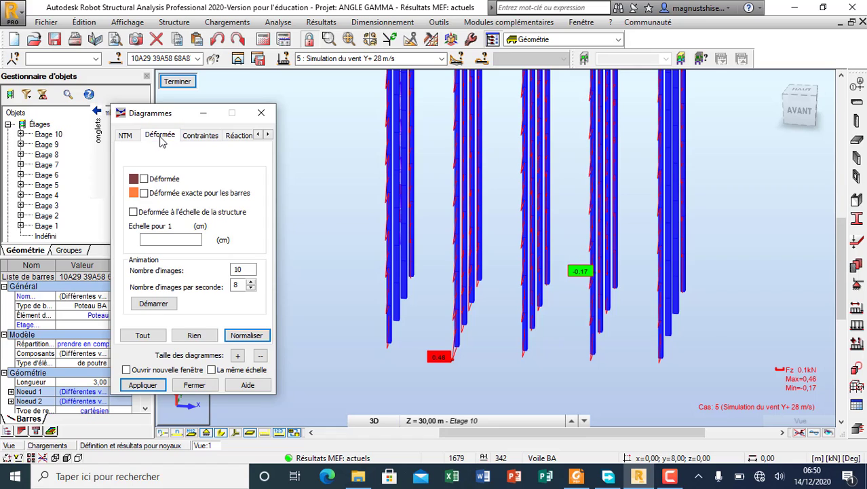
left_click(246, 335)
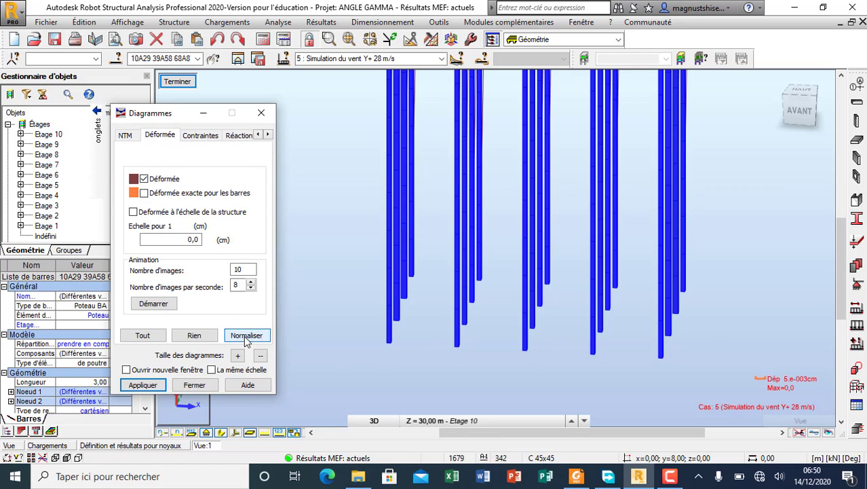
left_click_drag(599, 380, 488, 397)
left_click_drag(641, 182, 604, 184)
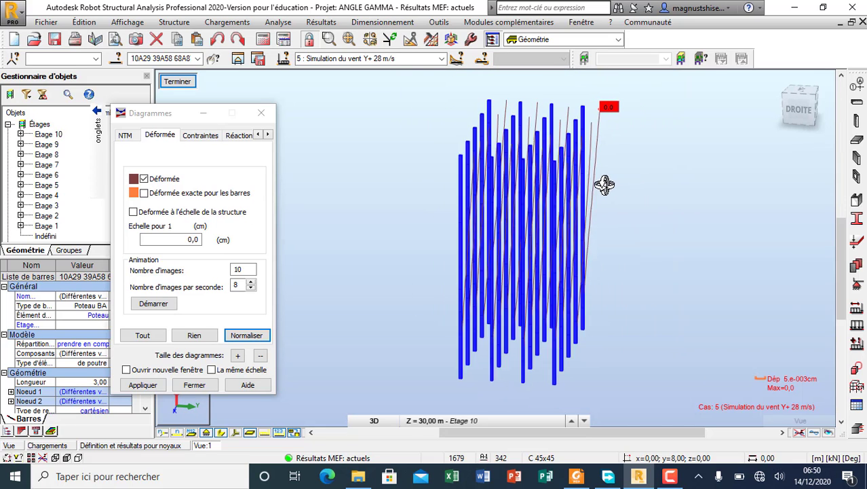
scroll(622, 131, "up", 2)
left_click_drag(622, 129, 611, 159)
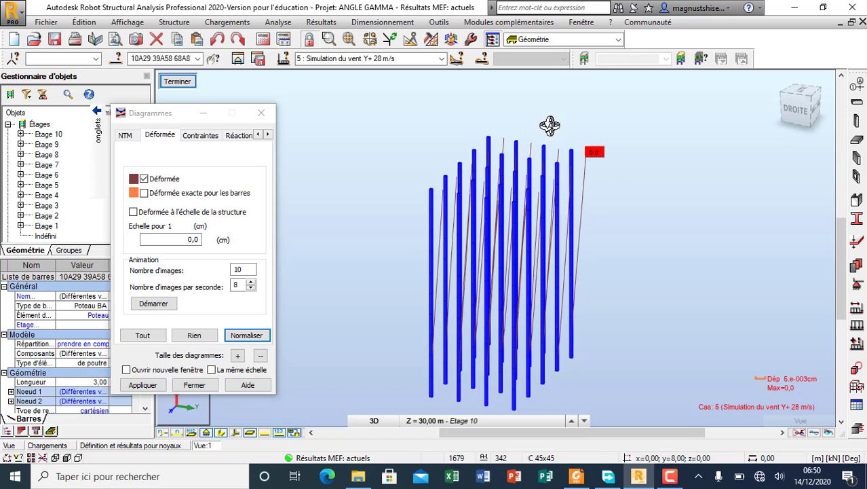
Inspect the normalized deformed shape of the columns under combination 6 : ELU, followed by 7 : ELU+.
left_click(441, 59)
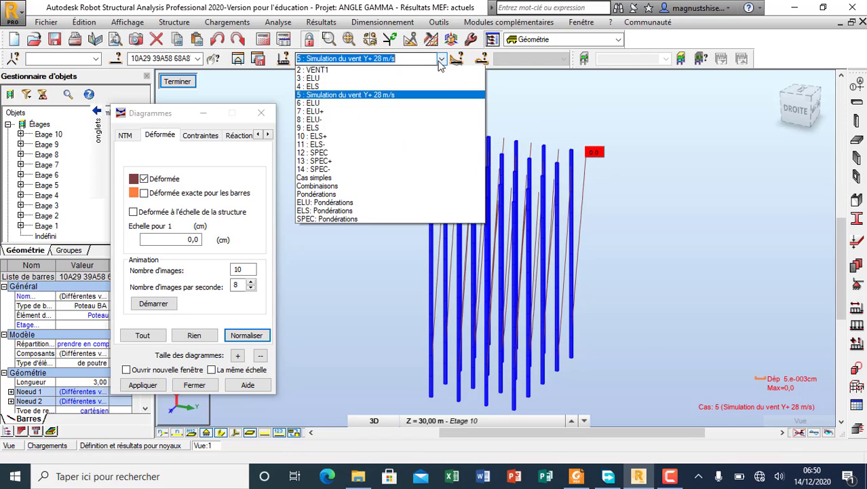
left_click(417, 112)
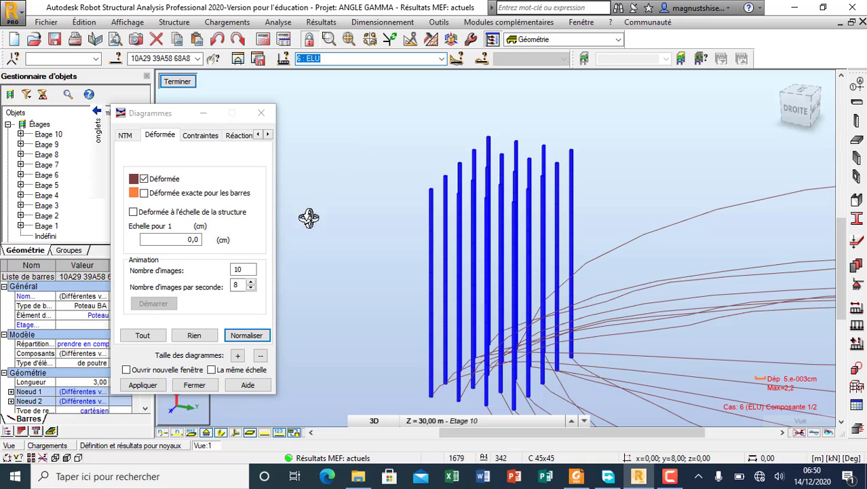
left_click(246, 335)
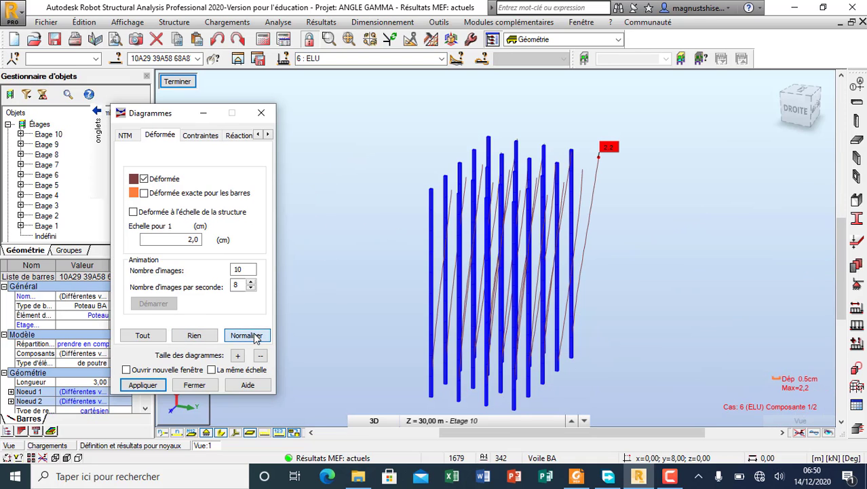
mouse_move(645, 213)
left_mouse_down()
mouse_move(686, 218)
mouse_move(528, 193)
mouse_move(643, 207)
left_mouse_up()
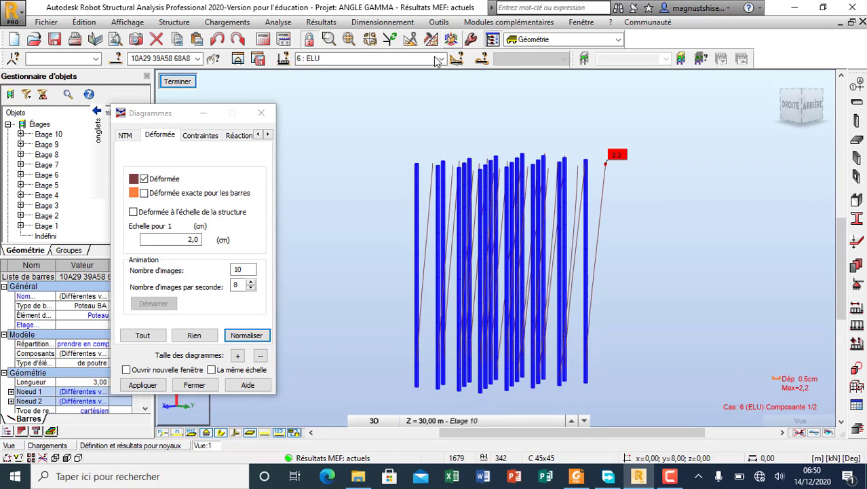
left_click(421, 59)
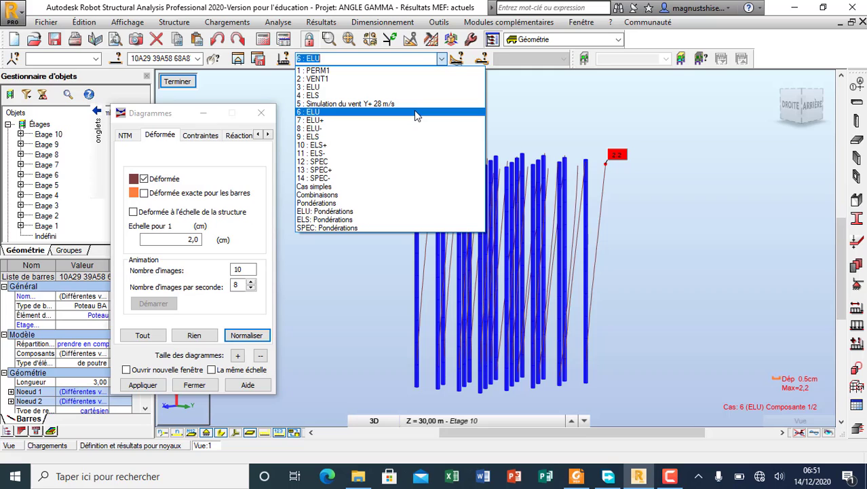
left_click(412, 120)
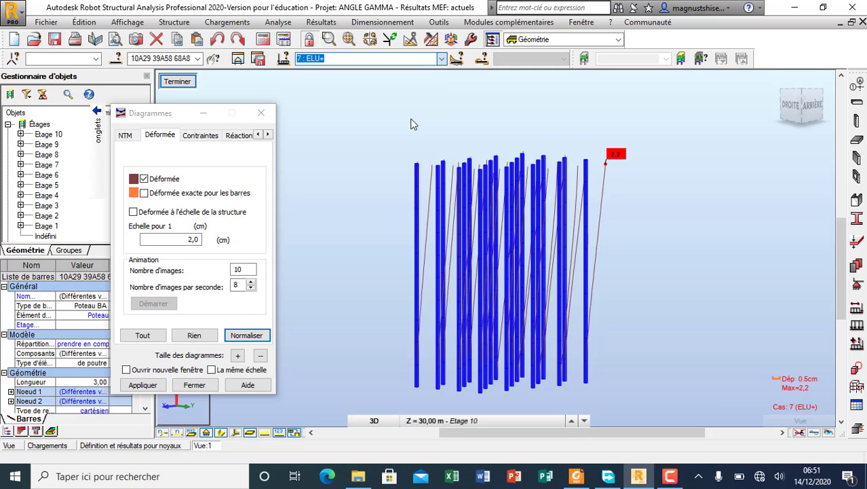
Display the columns' deformed shape for combination 9 : ELS and inspect it around to the rear face.
left_click(442, 59)
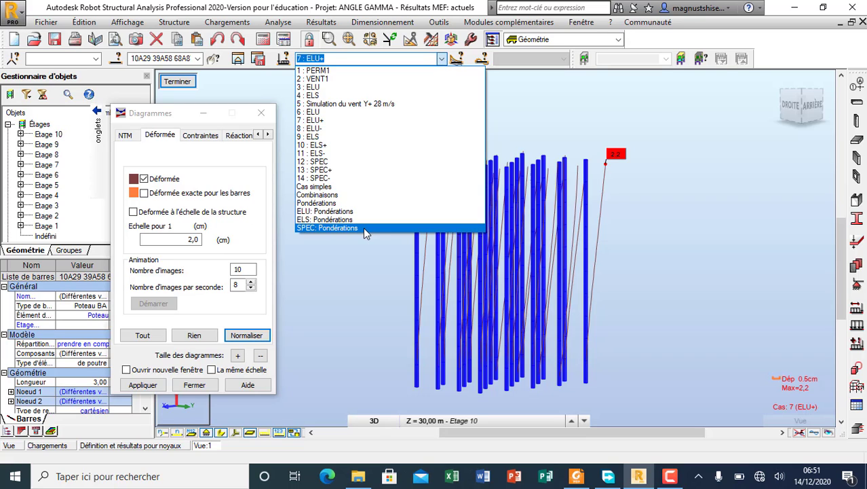
left_click(362, 138)
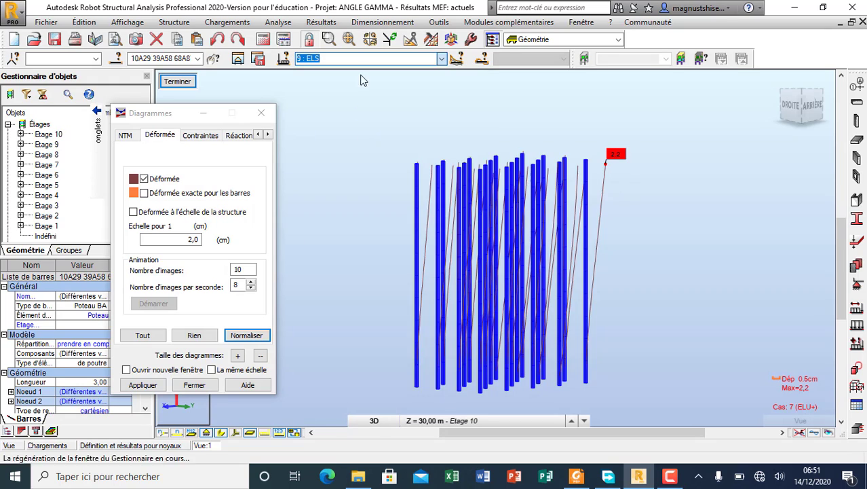
middle_click_drag(538, 128, 482, 190, "shift")
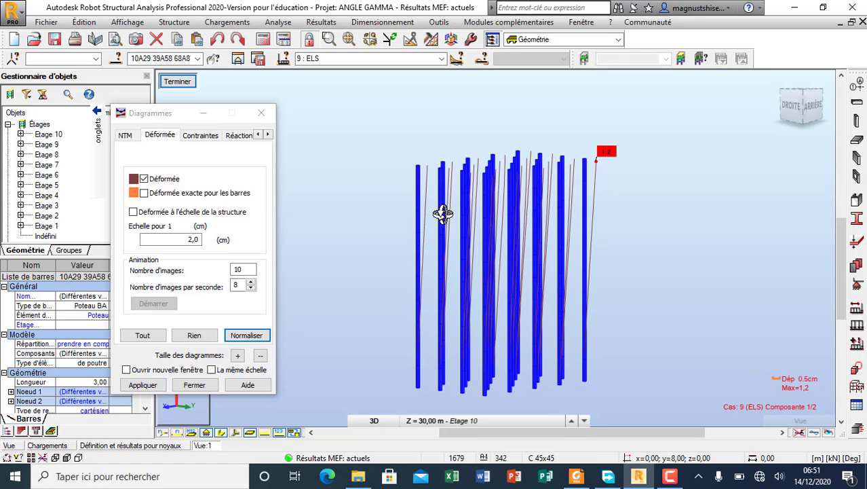
middle_click_drag(442, 215, 389, 220, "shift")
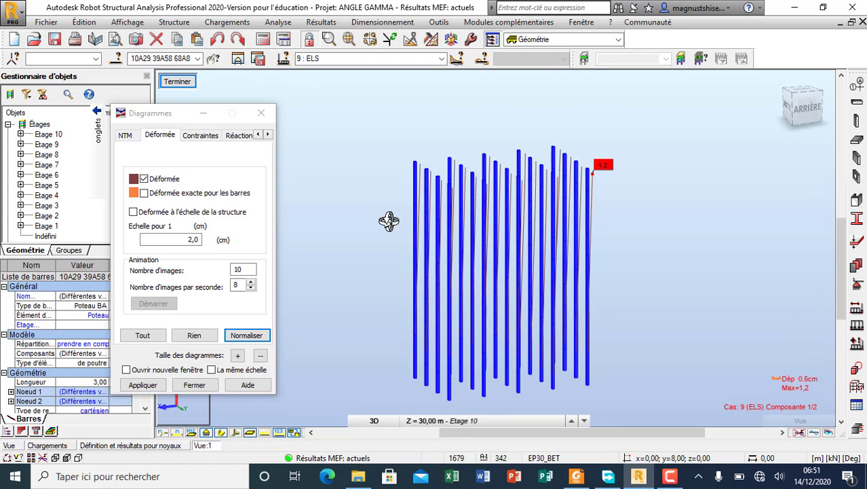
Turn off the deformed shape display and leave the isolated column view to return to the whole building.
left_click(143, 179)
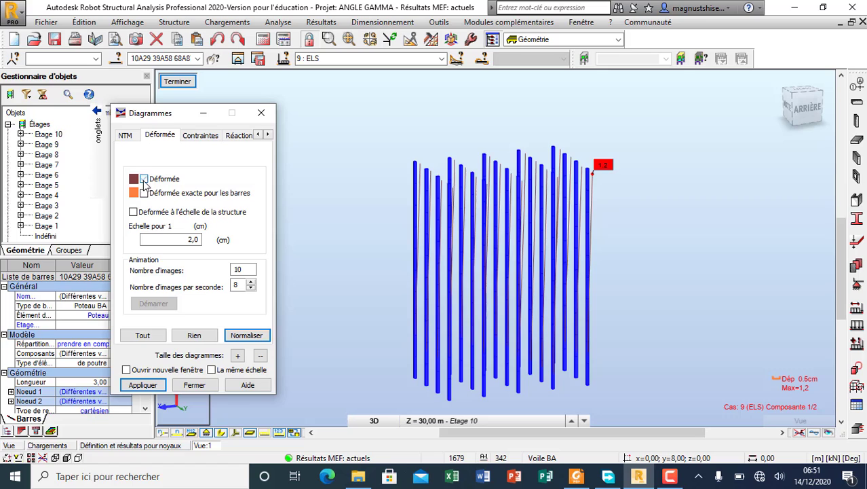
left_click(156, 385)
left_click(194, 385)
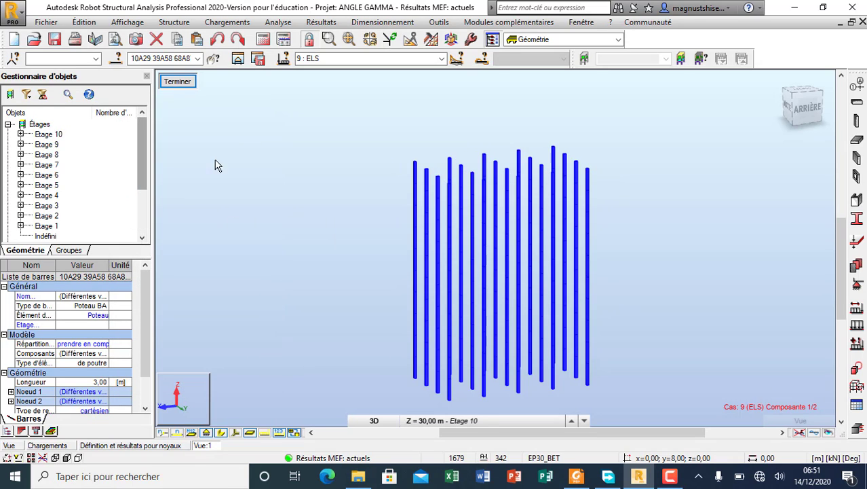
left_click(176, 82)
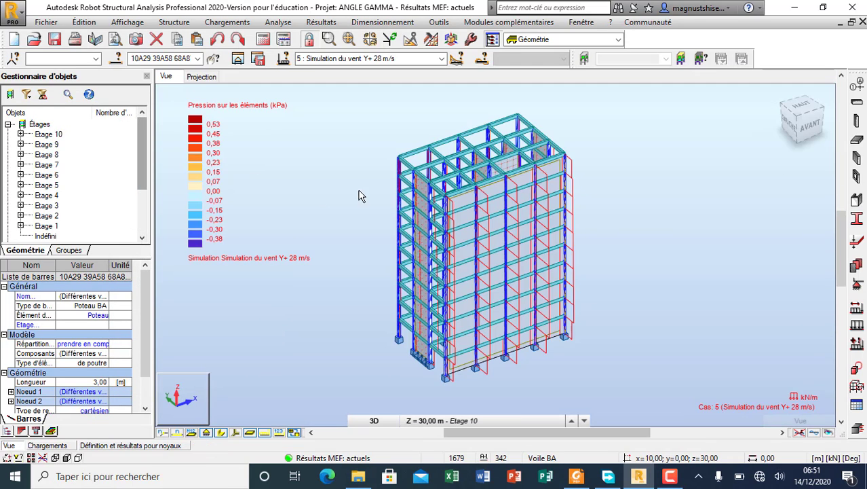
Clear the column selection and activate 3D rotation in the full building view.
left_click(295, 150)
right_click(219, 146)
left_click(283, 194)
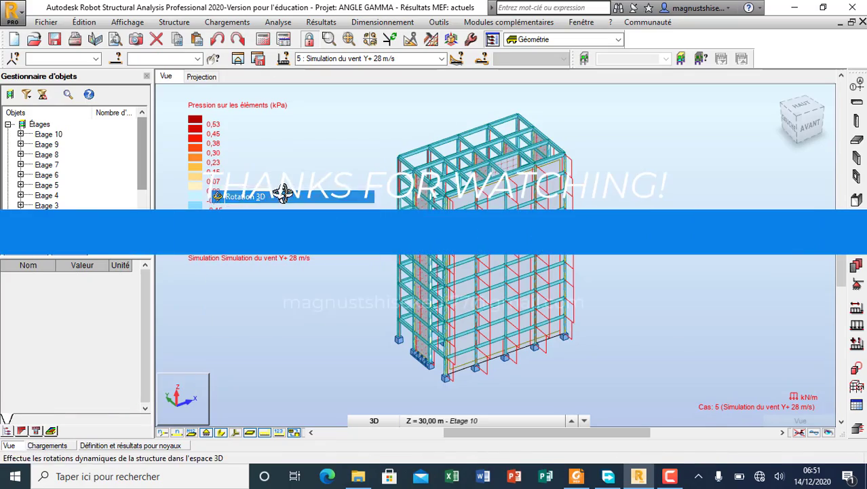